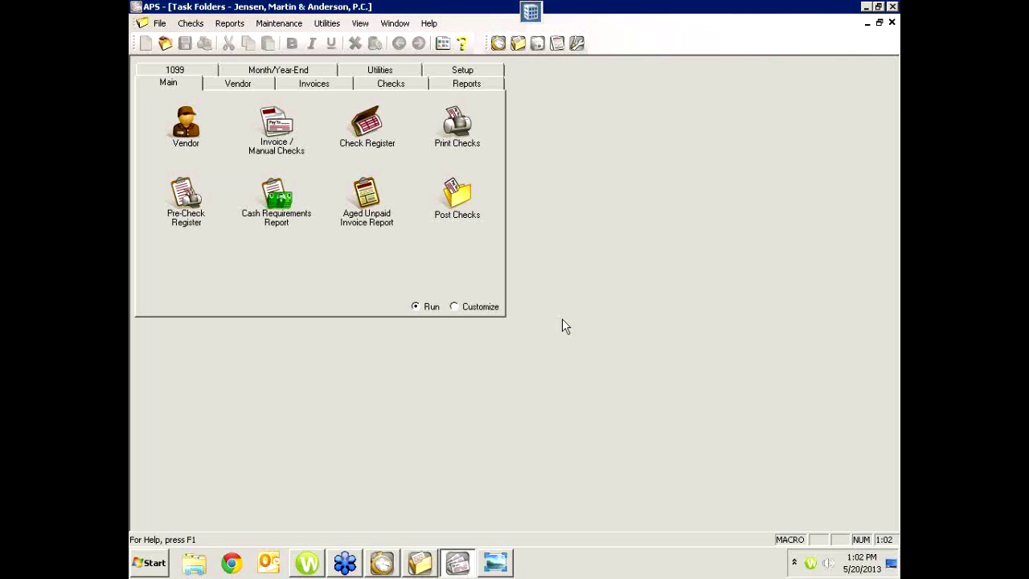
# Step: View the GTW.jpg image of the webinar control panel in Windows Photo Viewer, and return to APS
pyautogui.click(497, 562)
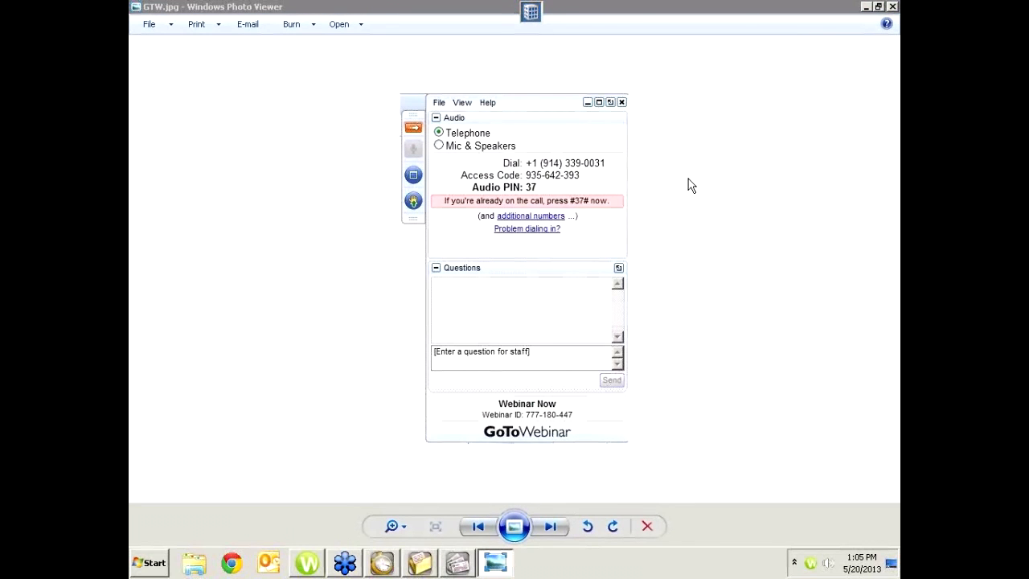
pyautogui.click(866, 8)
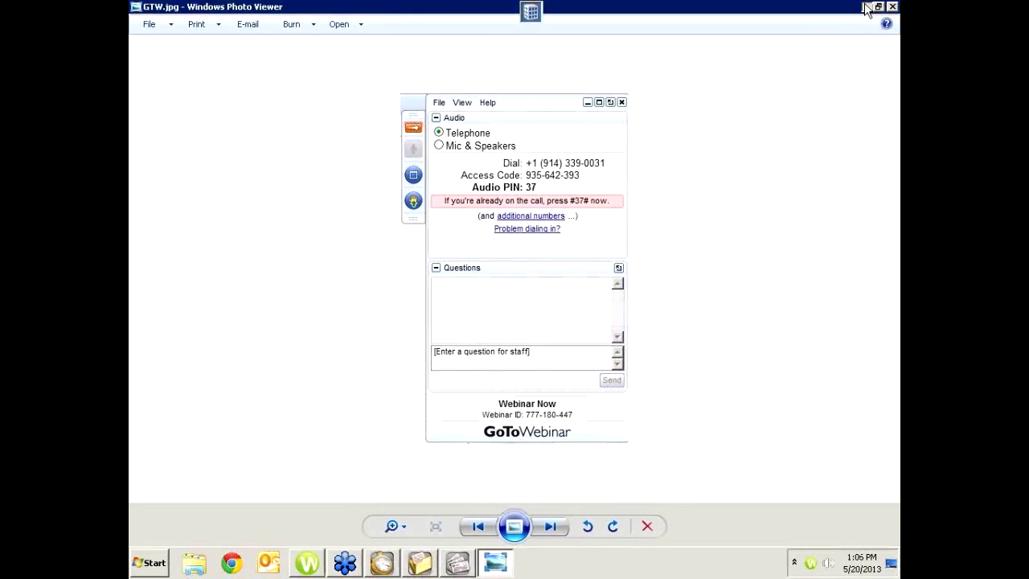
pyautogui.click(866, 8)
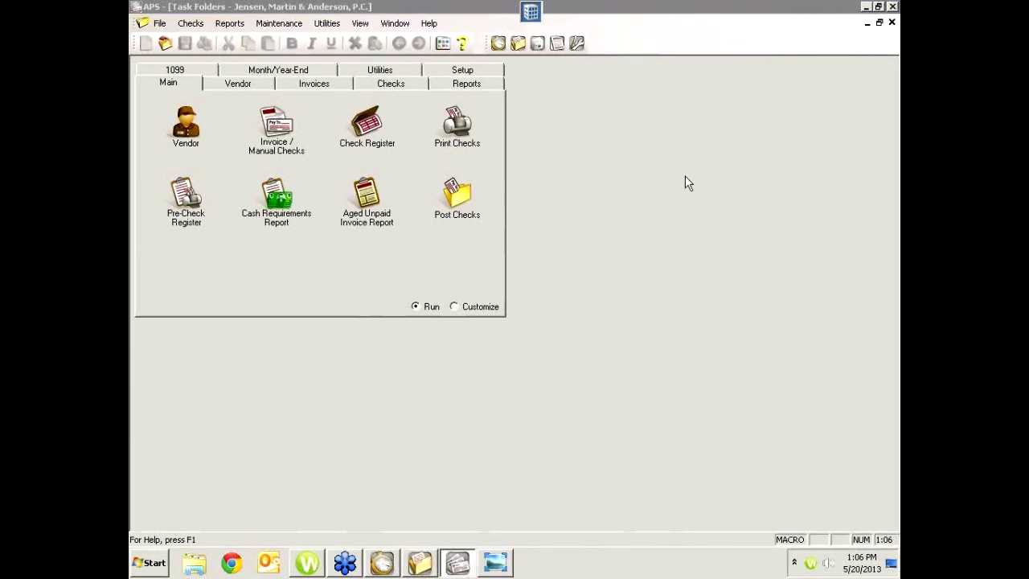
# Step: Open the vendor information form and look through the list of existing vendors without choosing one
pyautogui.click(183, 142)
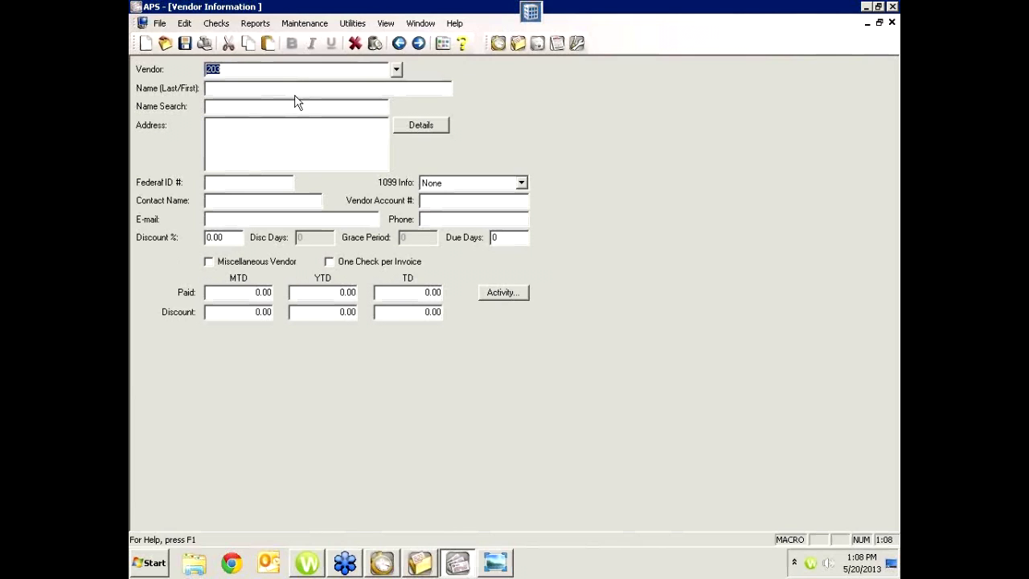
pyautogui.click(397, 71)
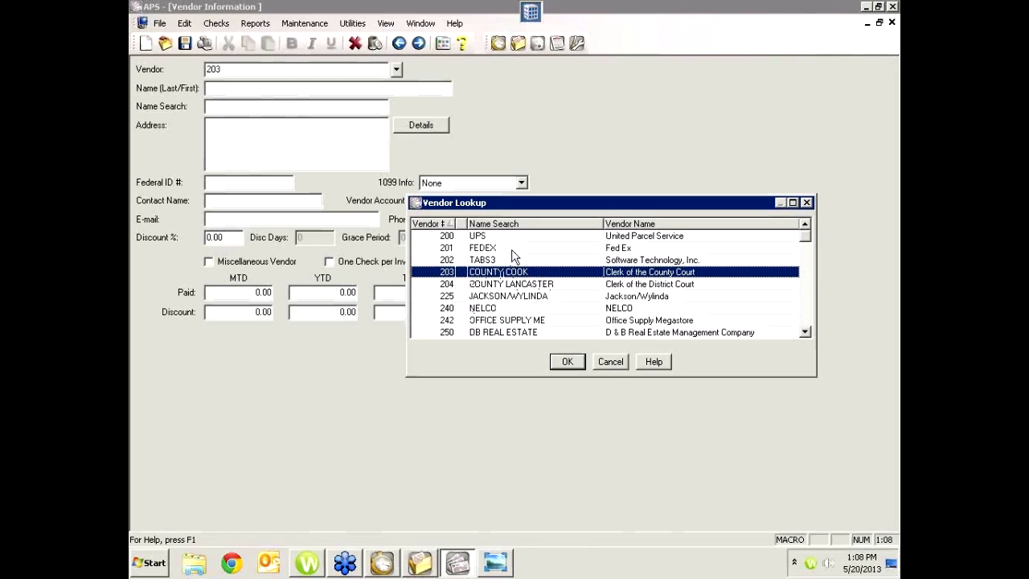
pyautogui.click(613, 364)
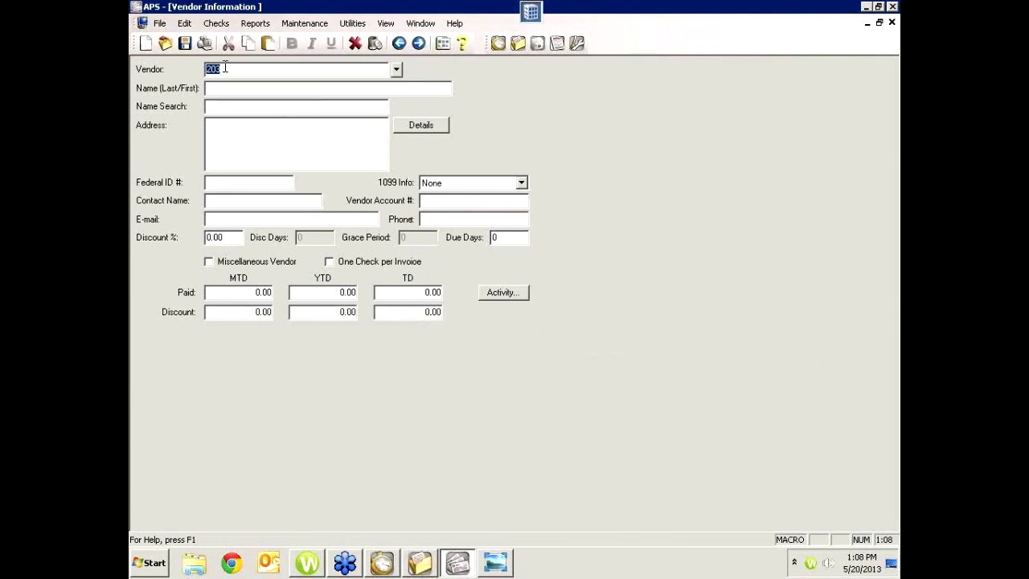
# Step: Load the vendor record whose search name is COUNTY COOK
pyautogui.write('cook')
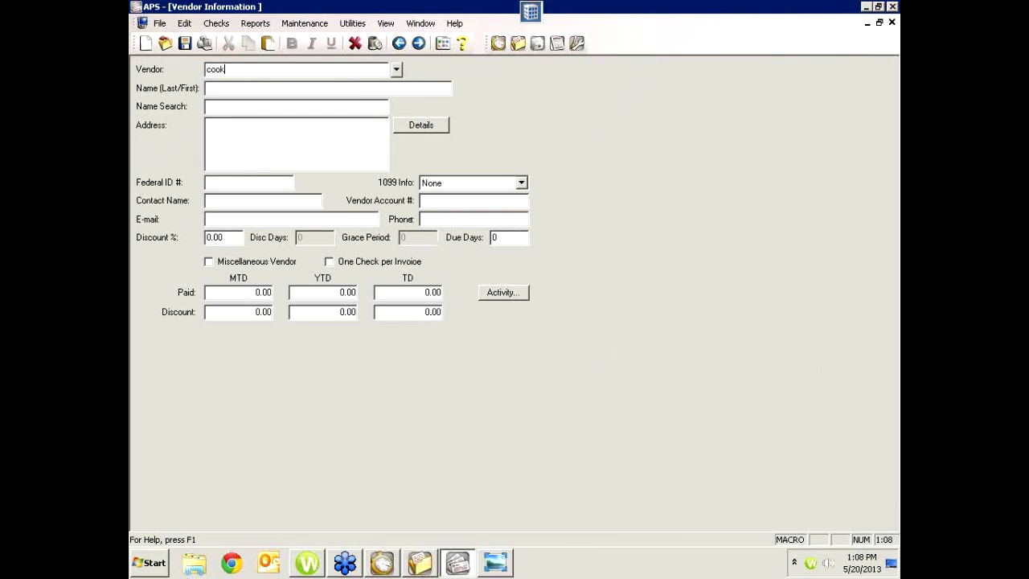
pyautogui.press('BackSpace')
pyautogui.press('BackSpace')
pyautogui.press('BackSpace')
pyautogui.write('ounty COOK')
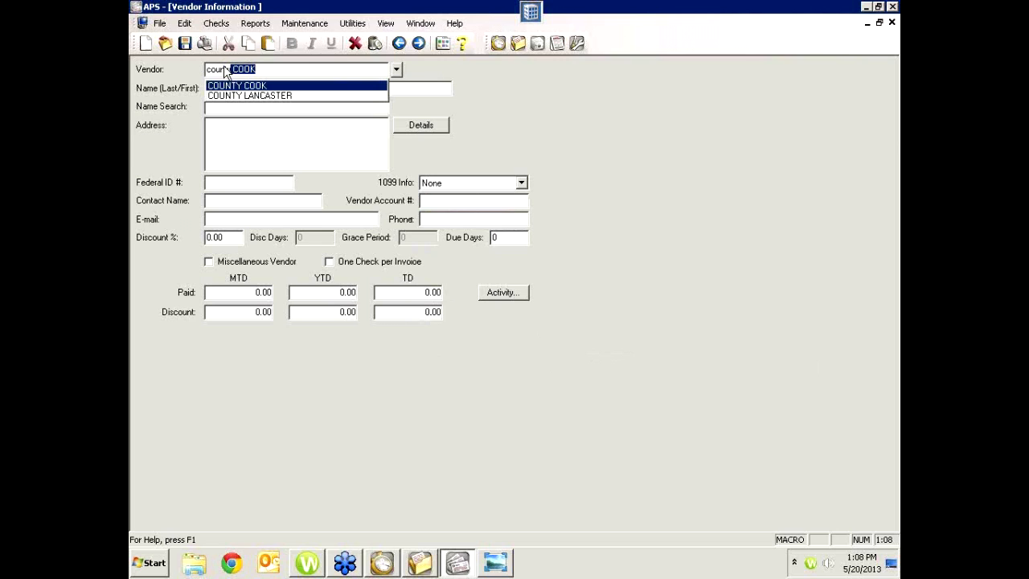
pyautogui.click(227, 87)
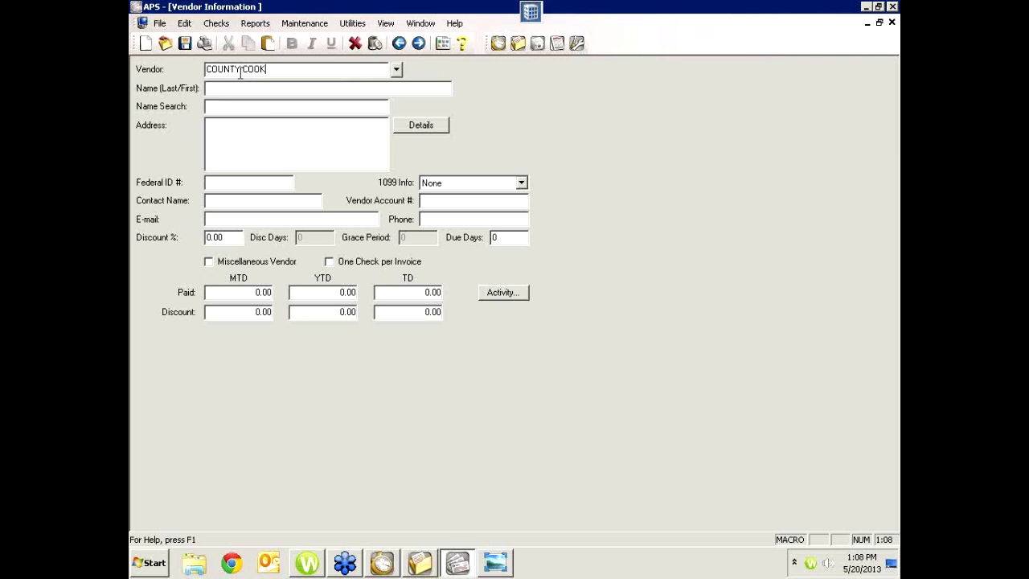
pyautogui.press('Tab')
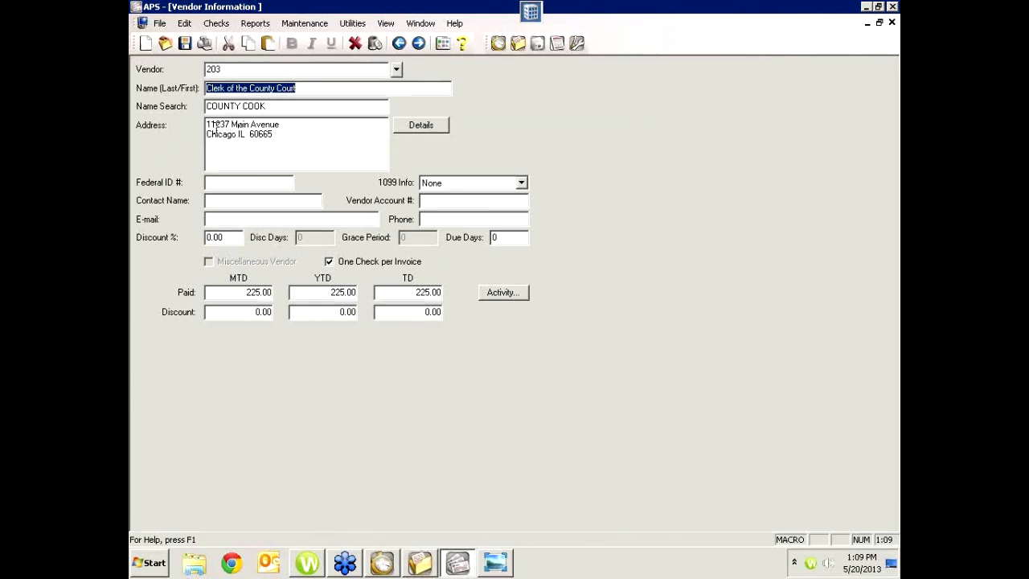
# Step: Review the Federal ID and 1099 Info options of the vendor and read the help topic on 1099 Info
pyautogui.click(219, 183)
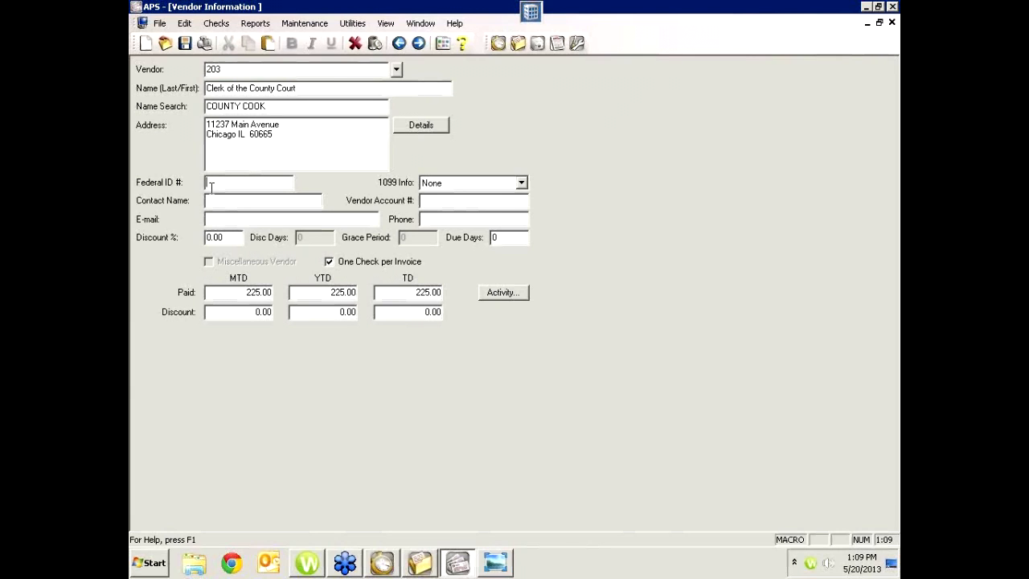
pyautogui.click(522, 183)
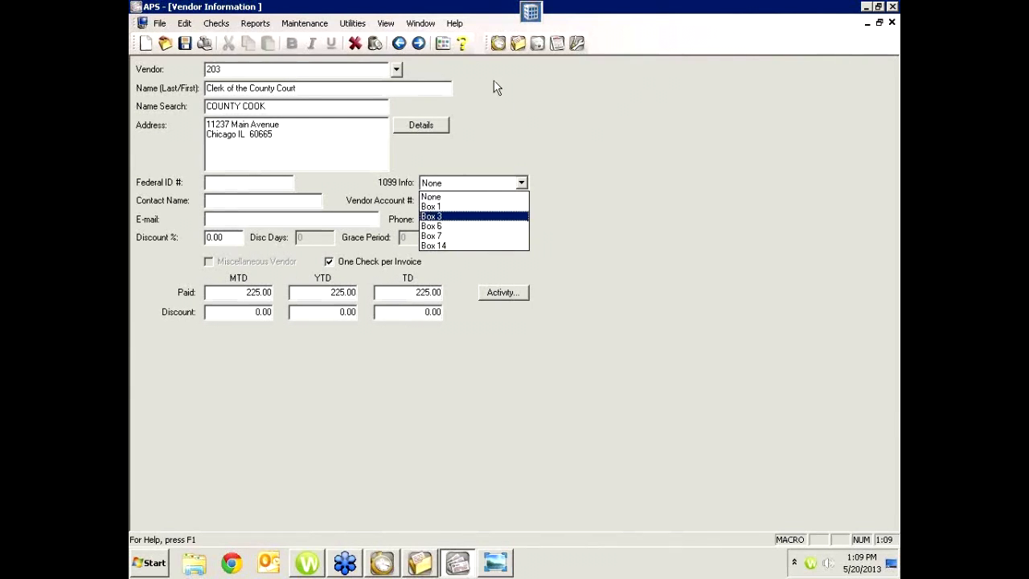
pyautogui.click(462, 41)
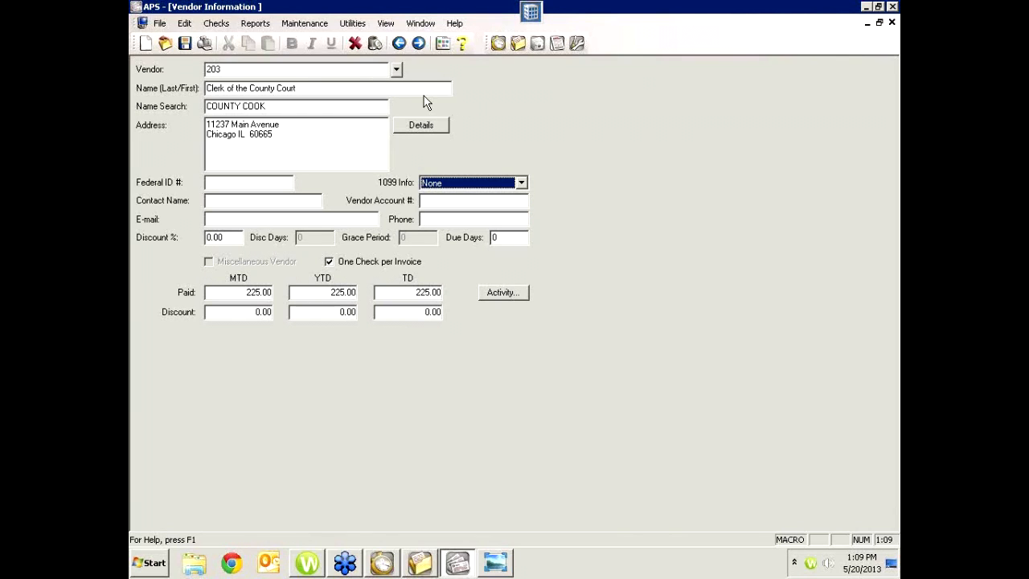
pyautogui.click(463, 44)
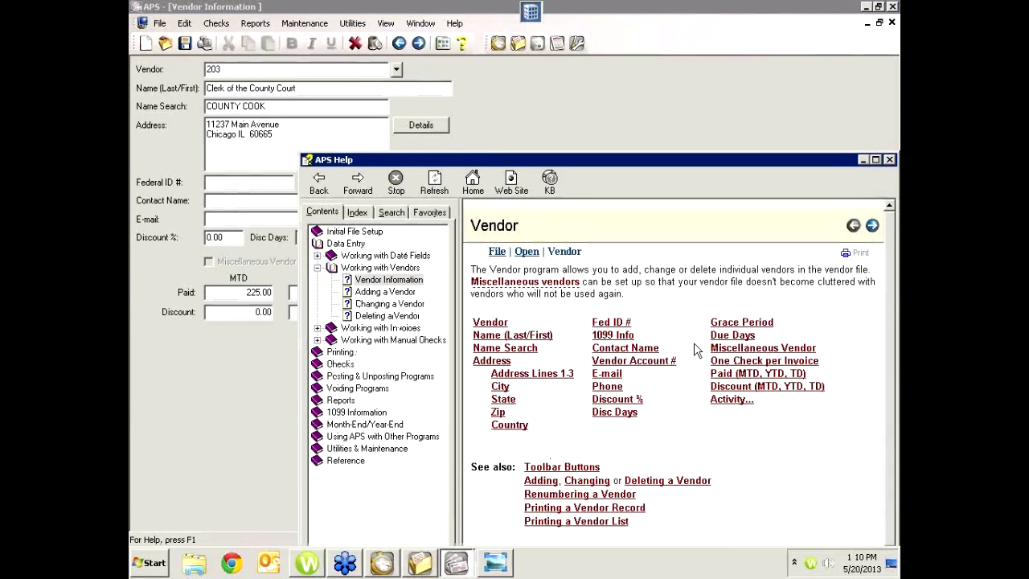
pyautogui.click(613, 335)
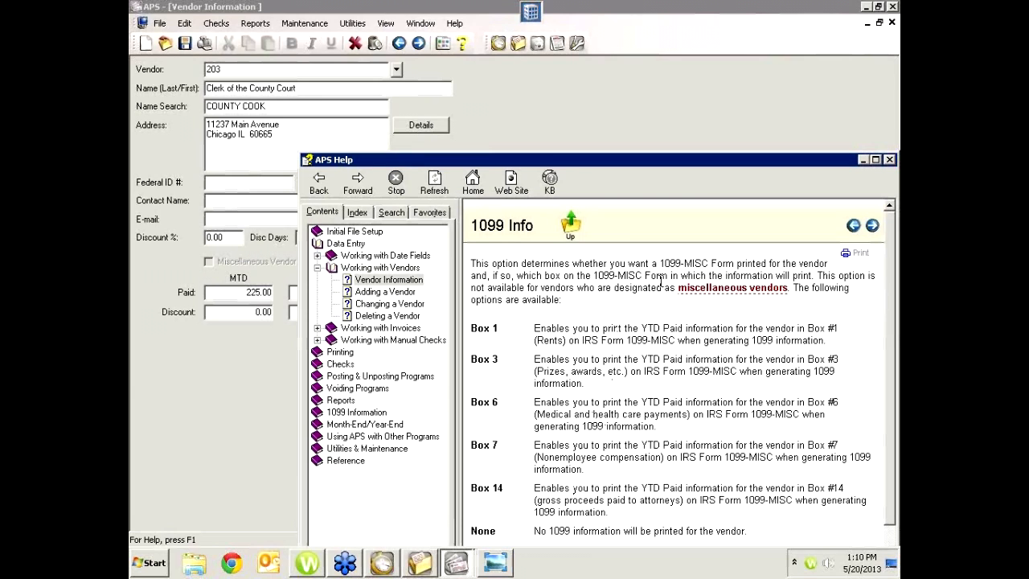
pyautogui.click(888, 160)
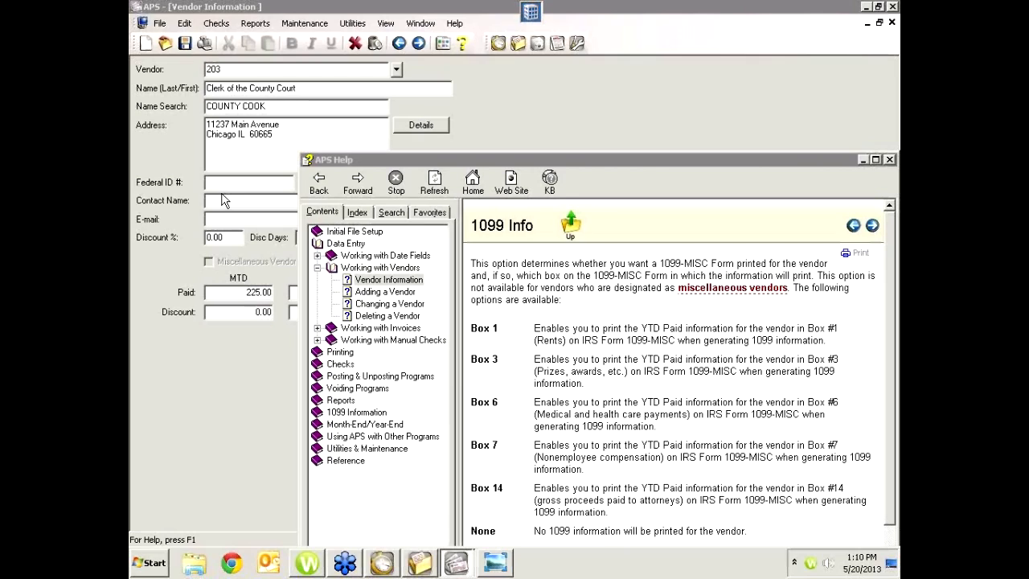
pyautogui.click(889, 160)
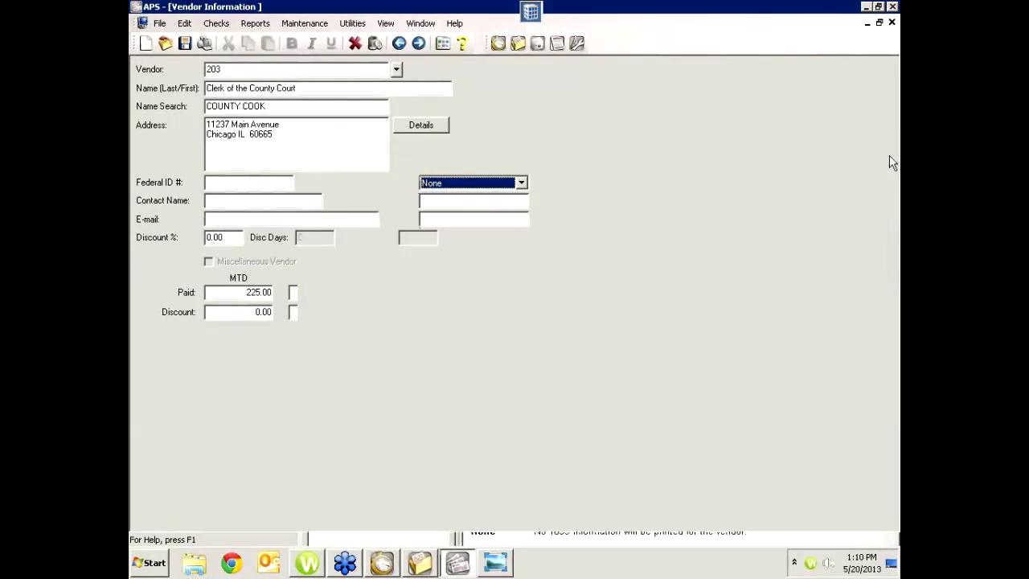
# Step: Review the vendor's contact name, due days and month-to-date paid fields, and view its activity summary
pyautogui.click(217, 200)
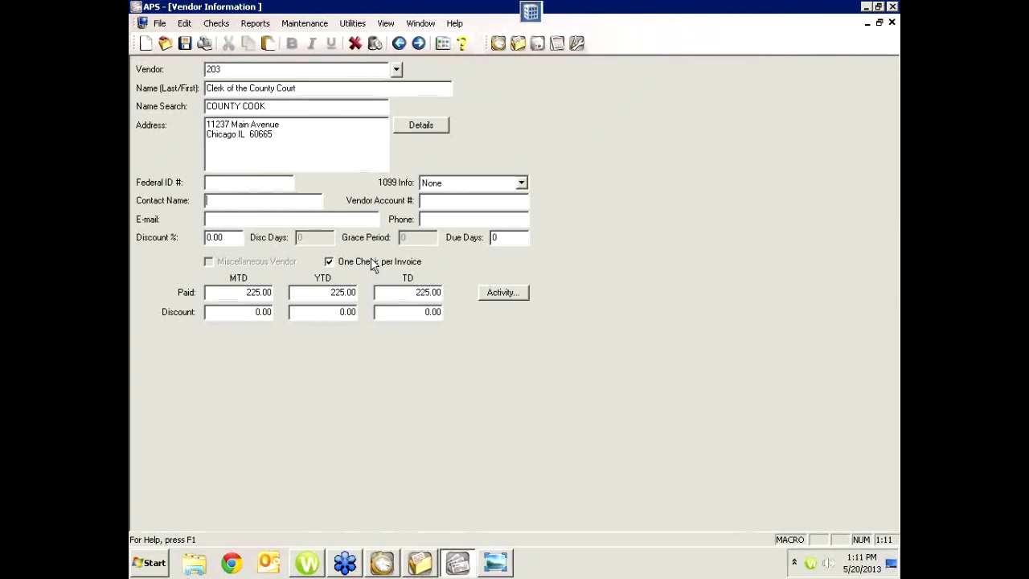
pyautogui.click(508, 239)
pyautogui.doubleClick(492, 238)
pyautogui.click(247, 293)
pyautogui.moveTo(246, 292); pyautogui.dragTo(279, 294)
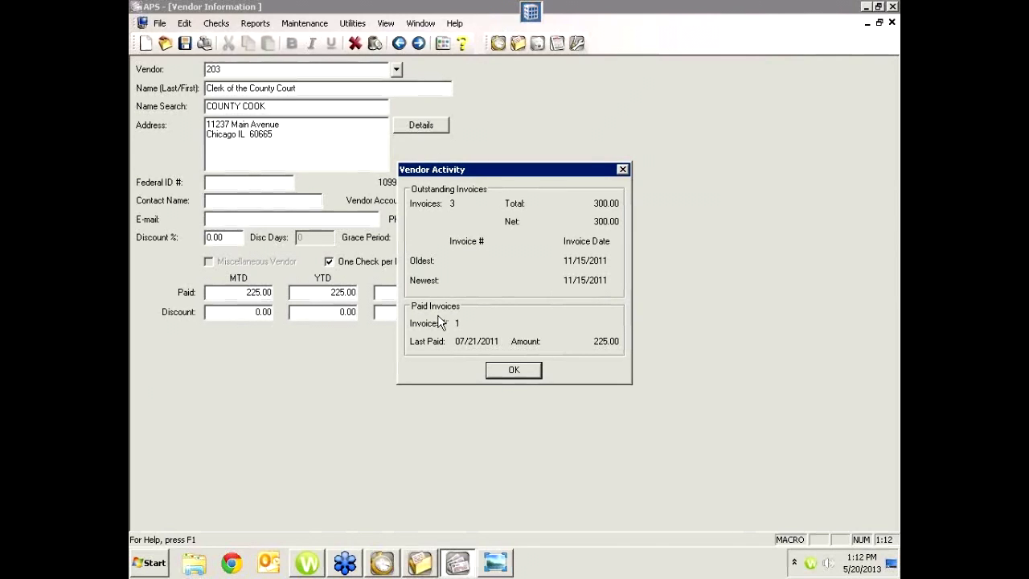
pyautogui.click(515, 375)
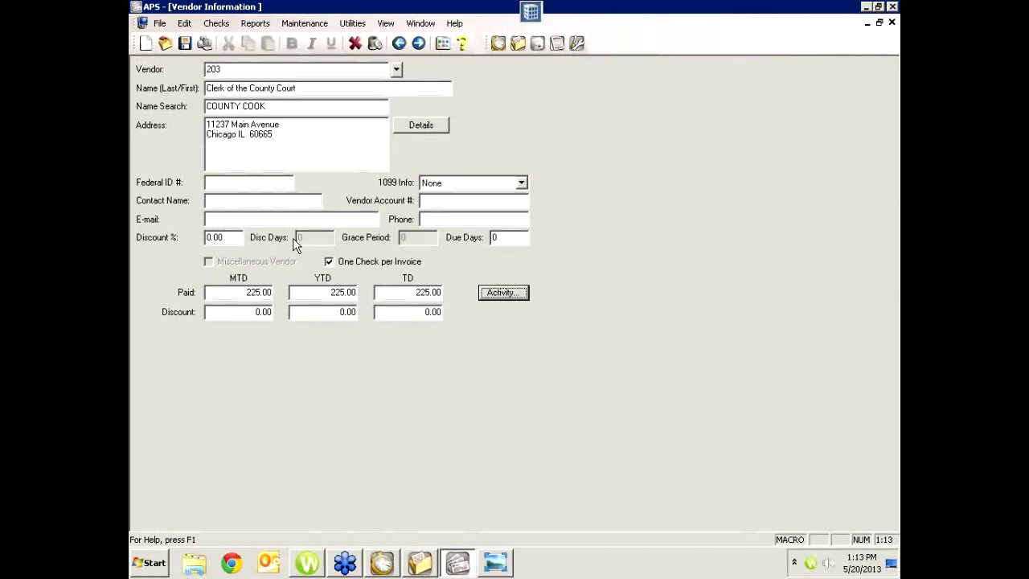
# Step: Create a new vendor named MISC, mark it as a Miscellaneous Vendor, save the record and close the form
pyautogui.click(146, 44)
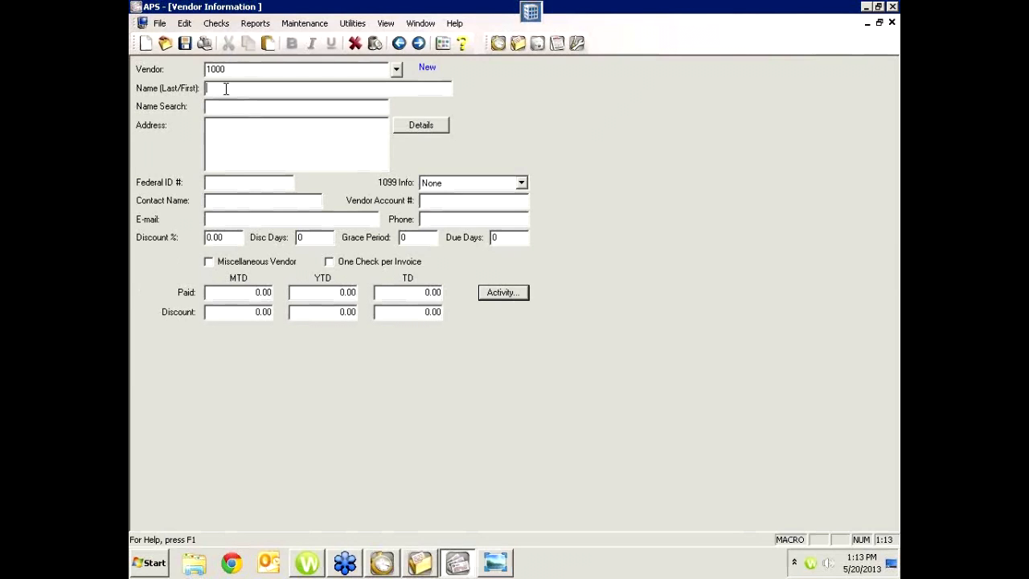
pyautogui.write('MISC')
pyautogui.click(209, 262)
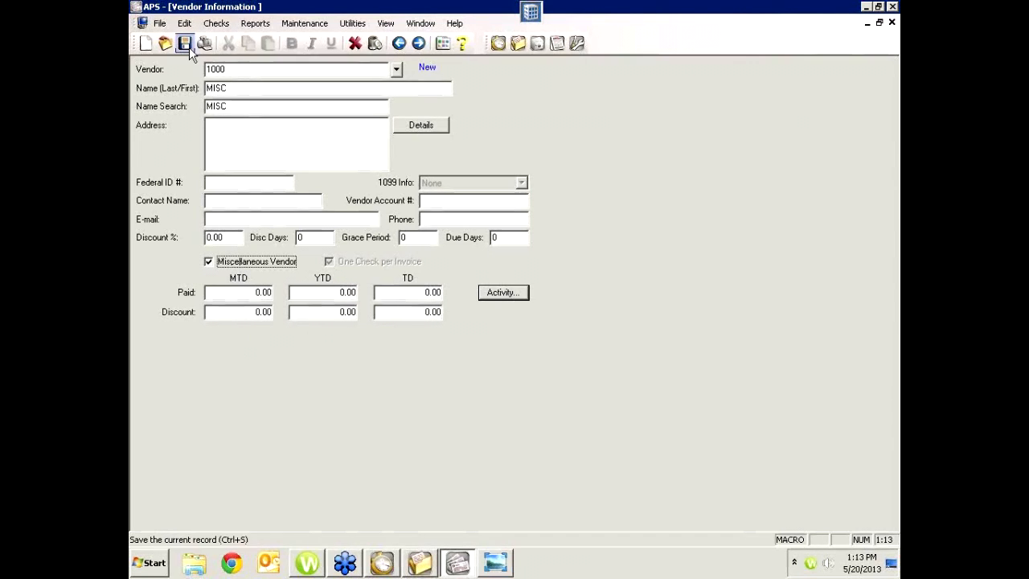
pyautogui.click(892, 24)
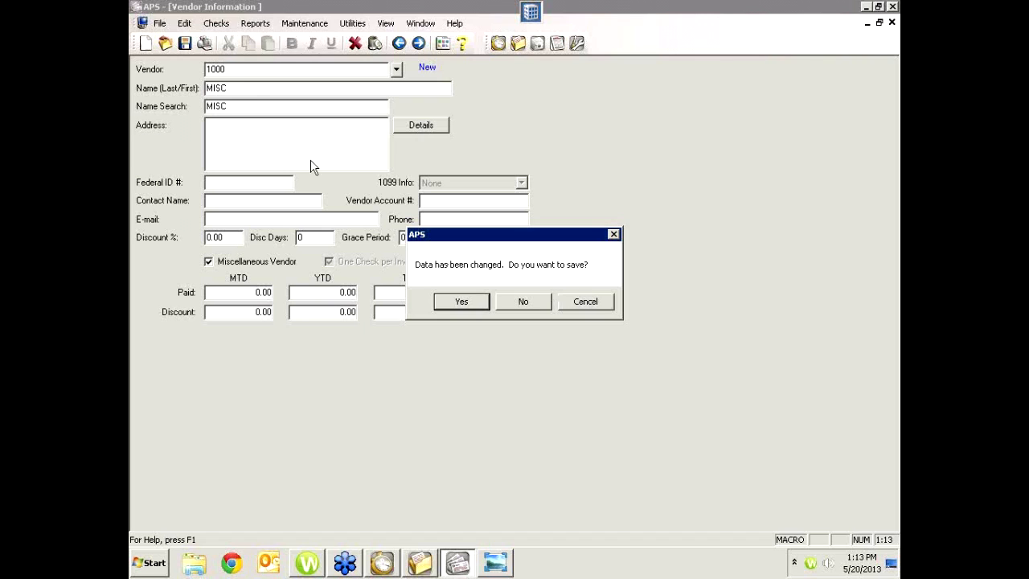
pyautogui.click(584, 304)
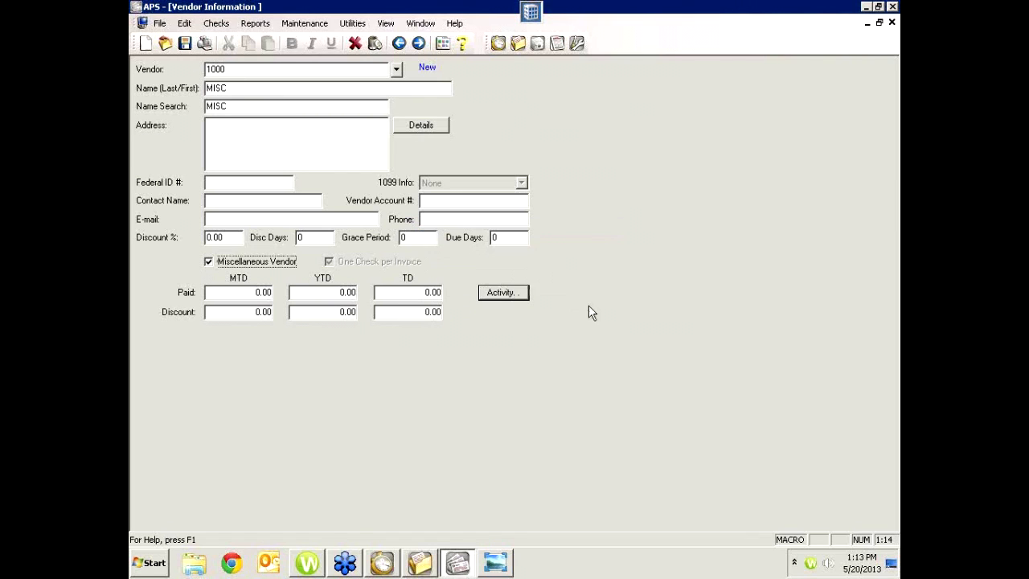
pyautogui.click(185, 45)
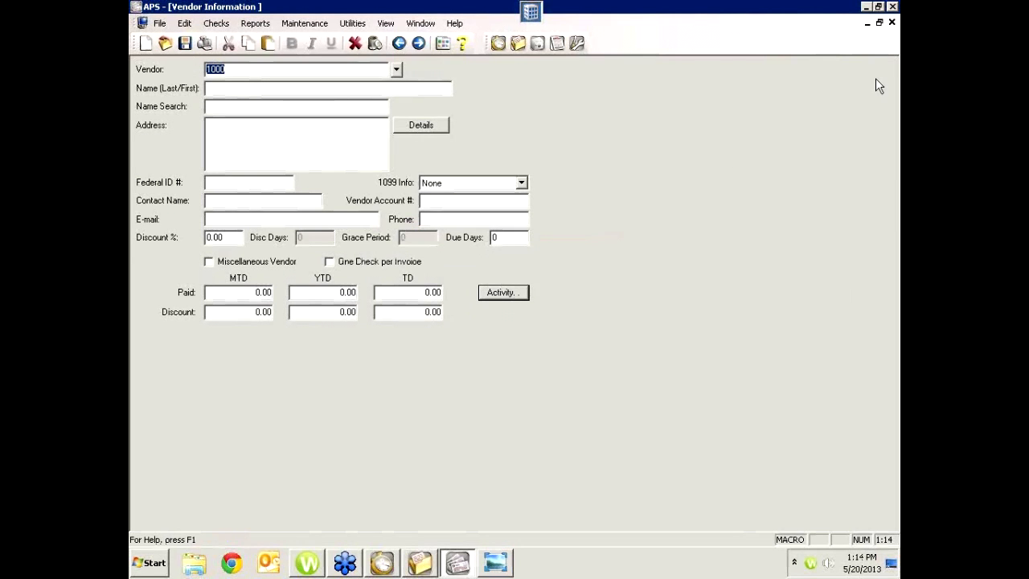
pyautogui.click(893, 24)
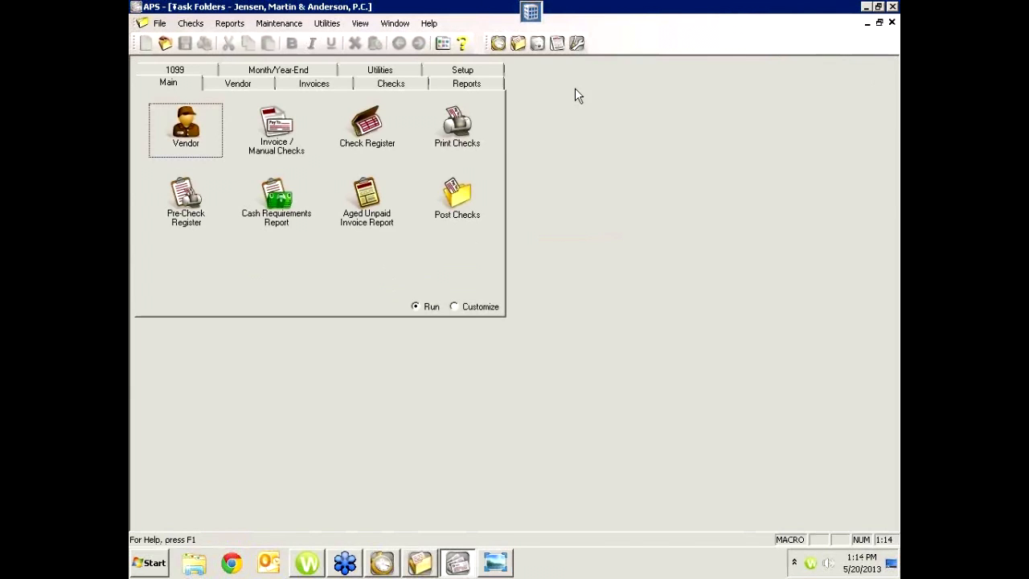
# Step: Start an invoice for the MISC vendor and try entering a payee name in its address details, cancelling the dialog
pyautogui.doubleClick(281, 139)
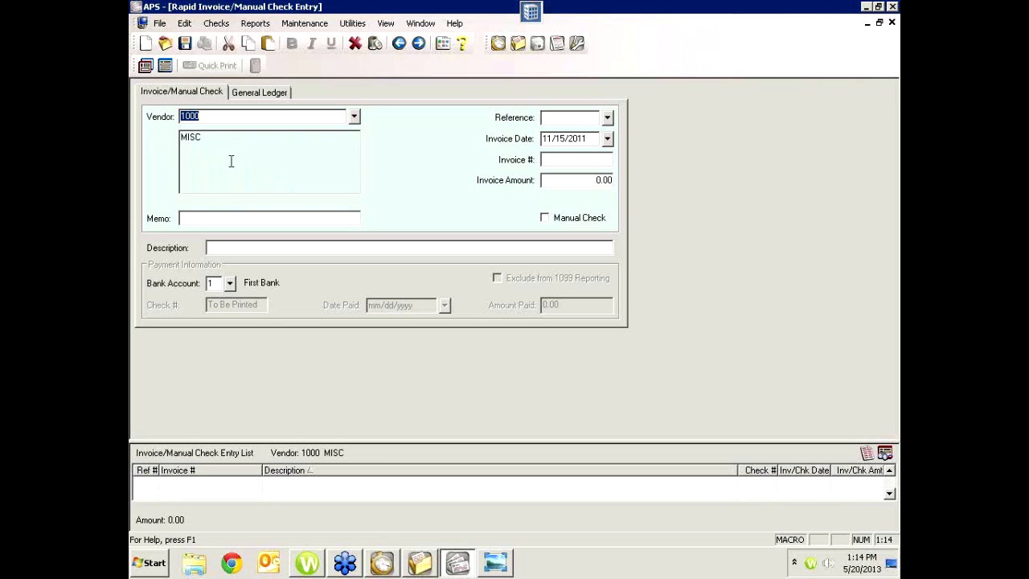
pyautogui.press('Tab')
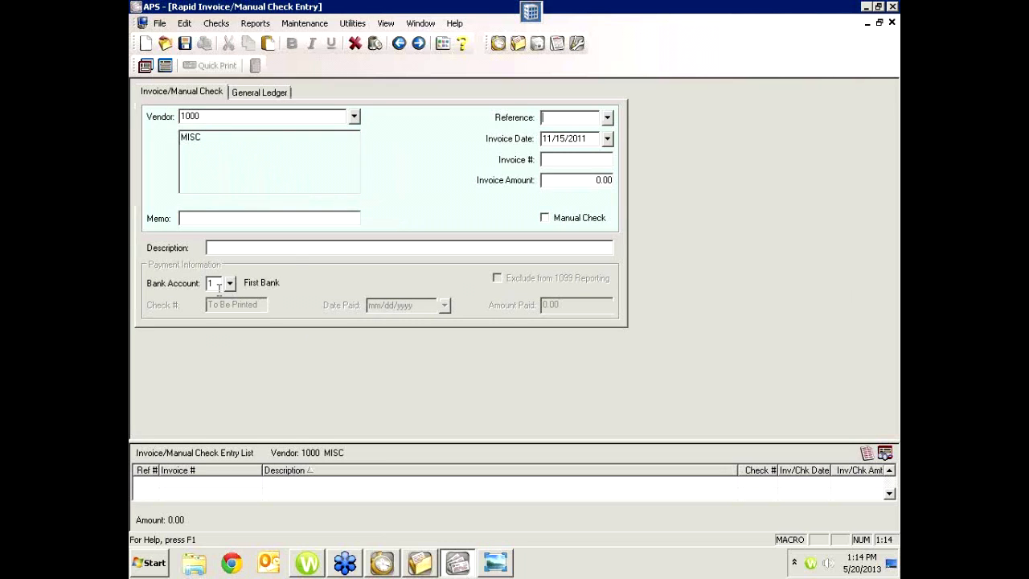
pyautogui.press('Tab')
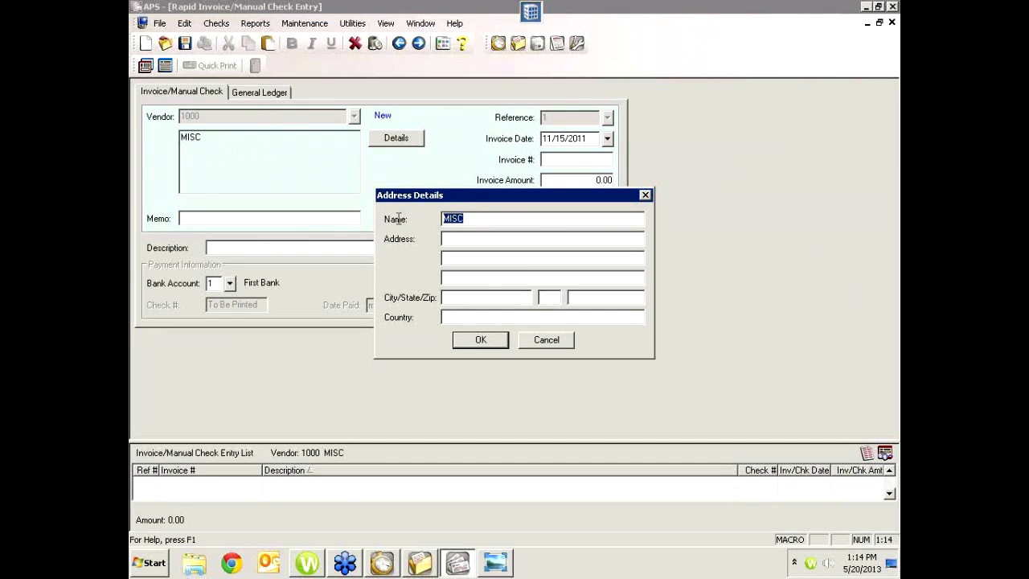
pyautogui.write('John Smit')
pyautogui.click(546, 340)
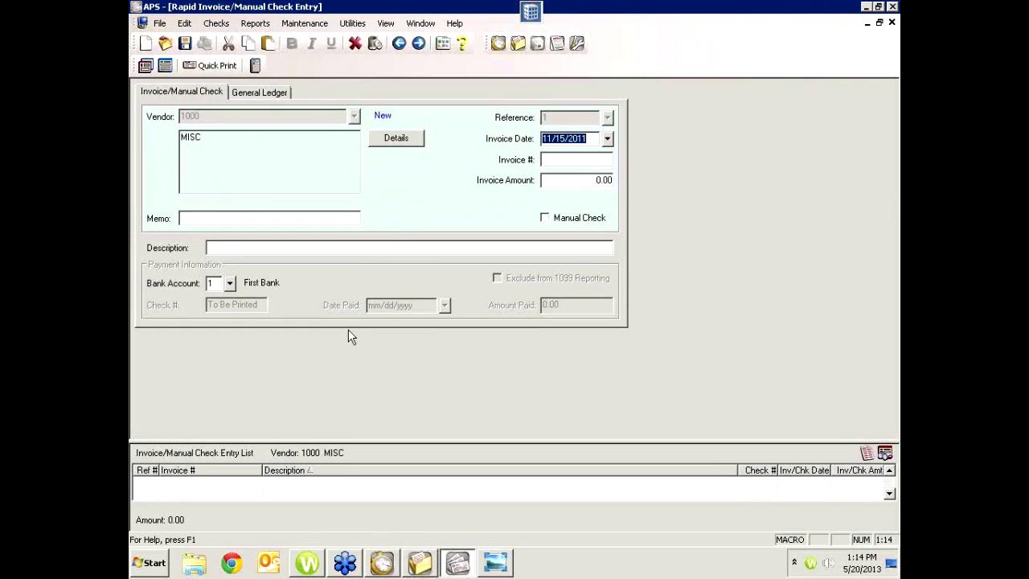
# Step: Discard the unsaved invoice entry and cancel the invoice verification list
pyautogui.click(892, 23)
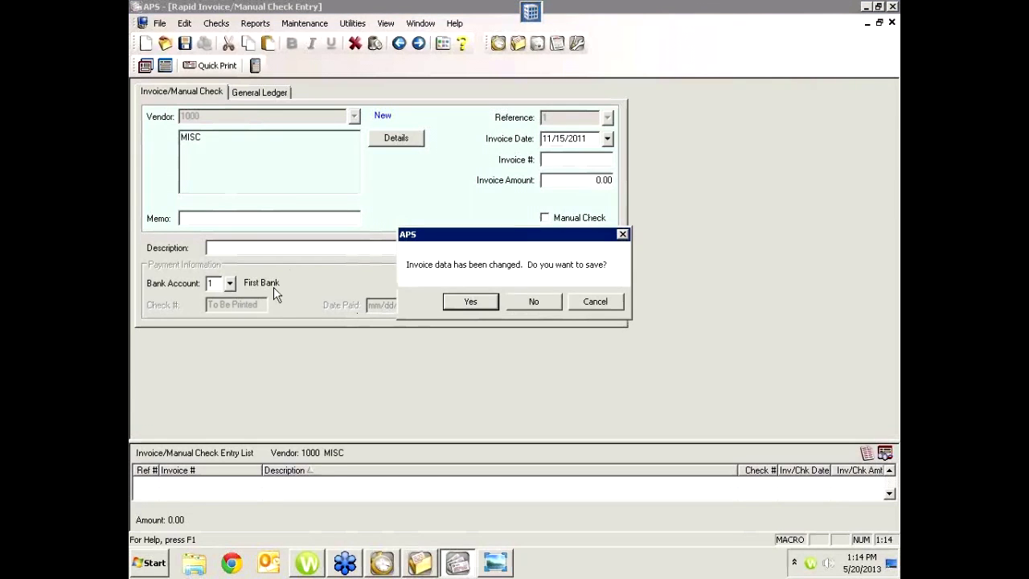
pyautogui.click(534, 301)
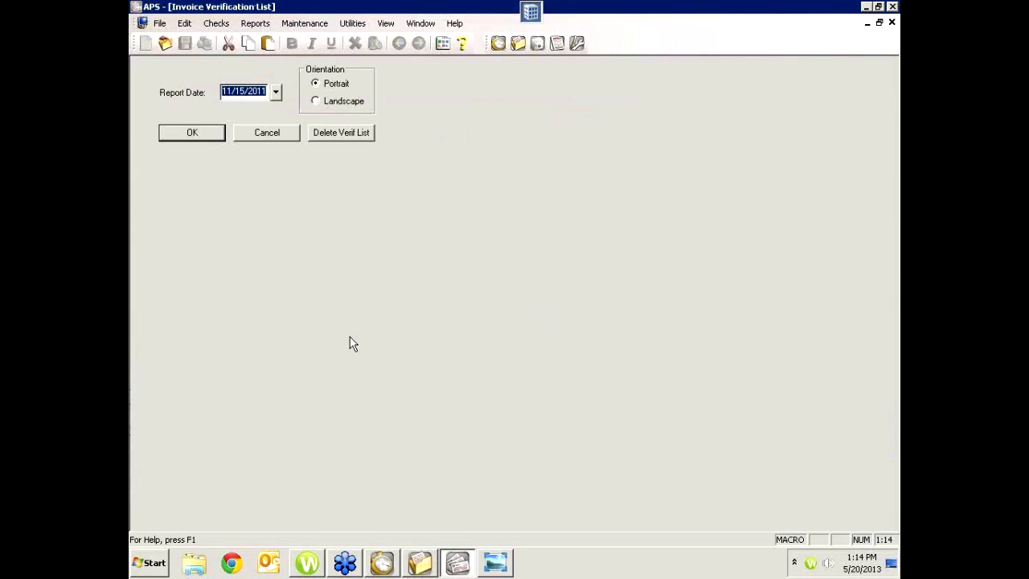
pyautogui.click(267, 133)
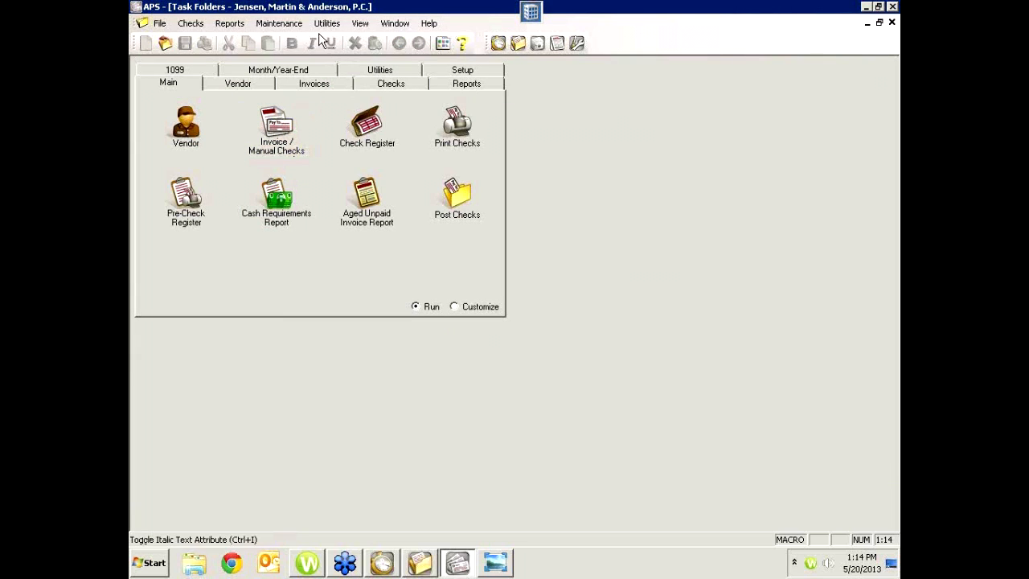
# Step: Look through the maintenance functions, open vendor renumbering without making a HotBackup, and cancel it
pyautogui.click(279, 24)
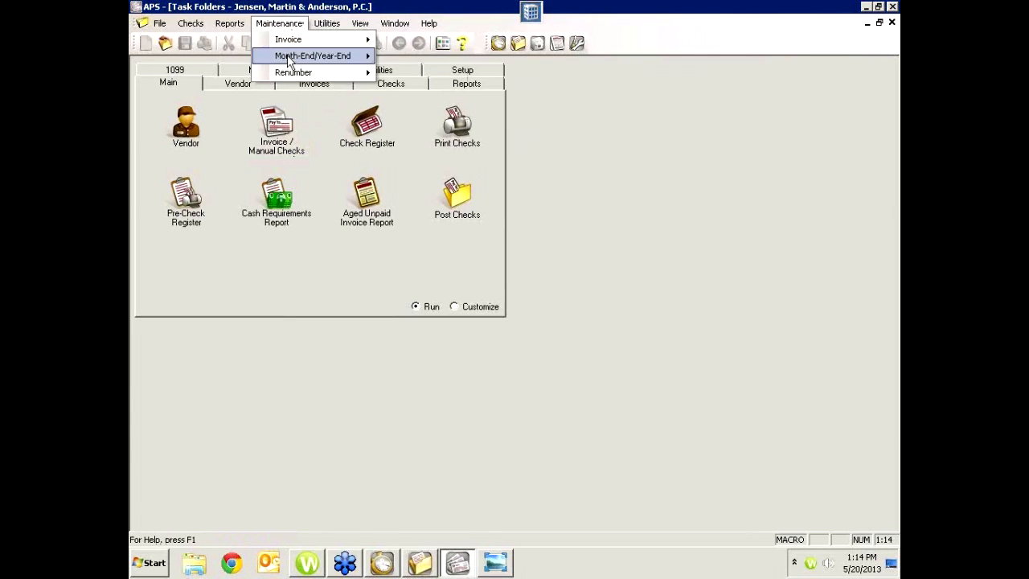
pyautogui.moveTo(291, 72)
pyautogui.moveTo(360, 56)
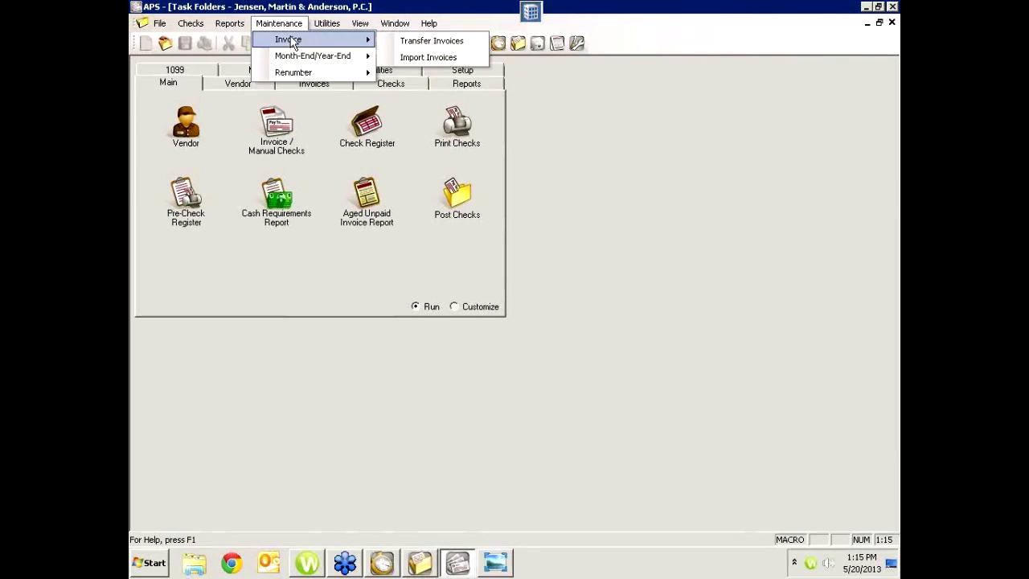
pyautogui.moveTo(326, 27)
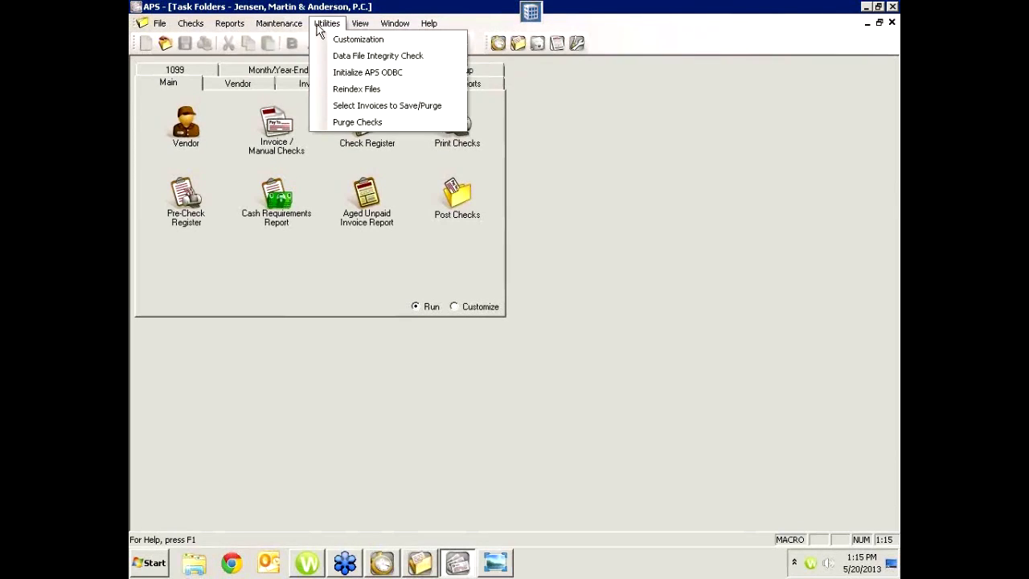
pyautogui.moveTo(196, 21)
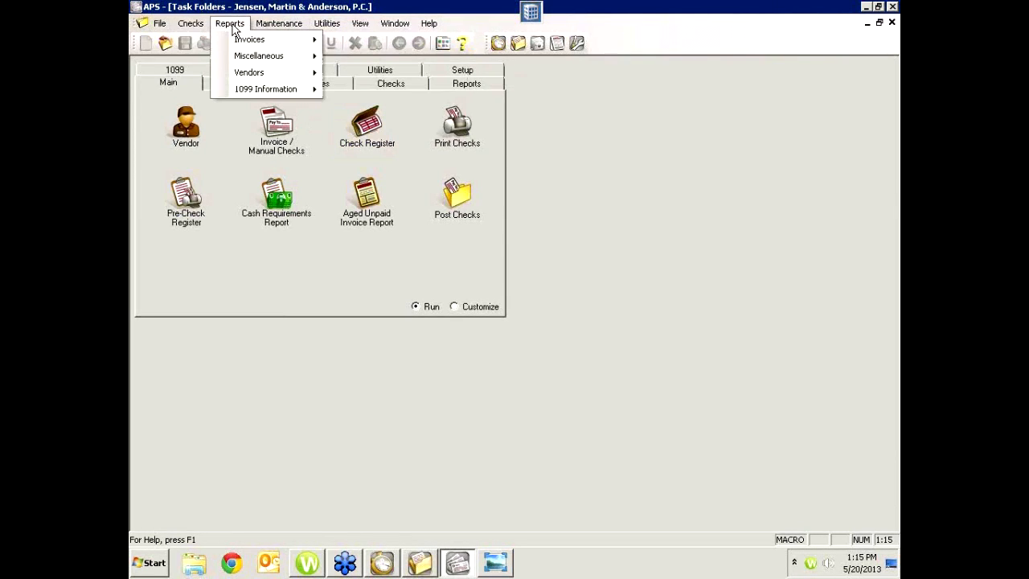
pyautogui.moveTo(281, 28)
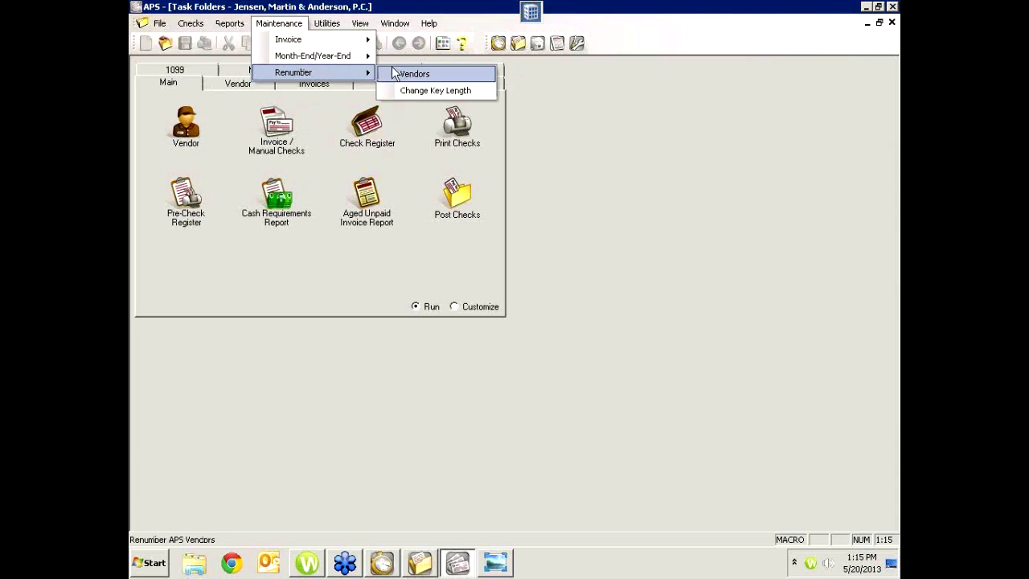
pyautogui.click(396, 73)
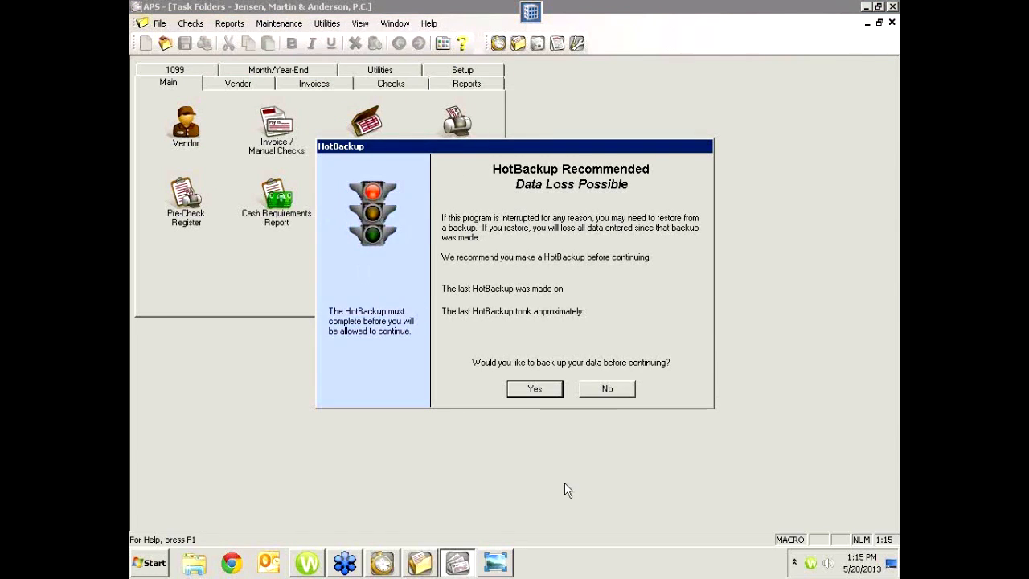
pyautogui.click(607, 388)
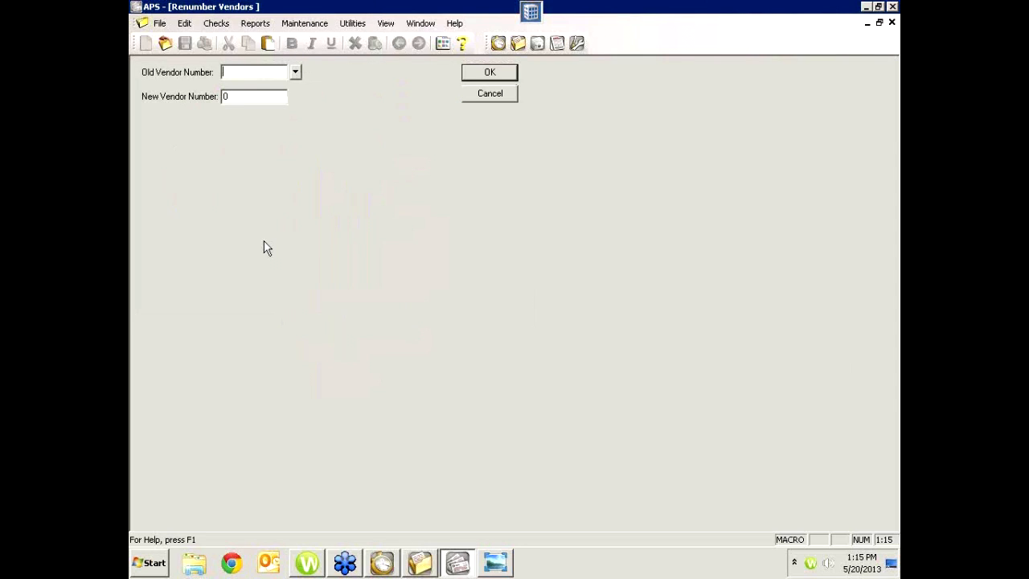
pyautogui.click(487, 97)
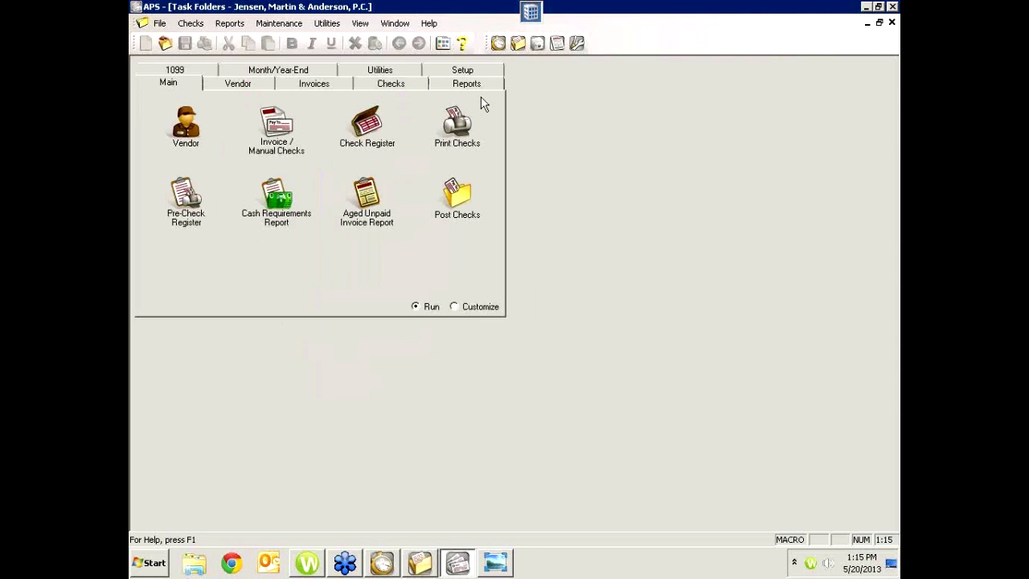
# Step: Set up an invoice transfer from the Miscellanous Vendor to the MISC vendor and close the form without running it
pyautogui.click(322, 24)
pyautogui.moveTo(281, 24)
pyautogui.moveTo(297, 40)
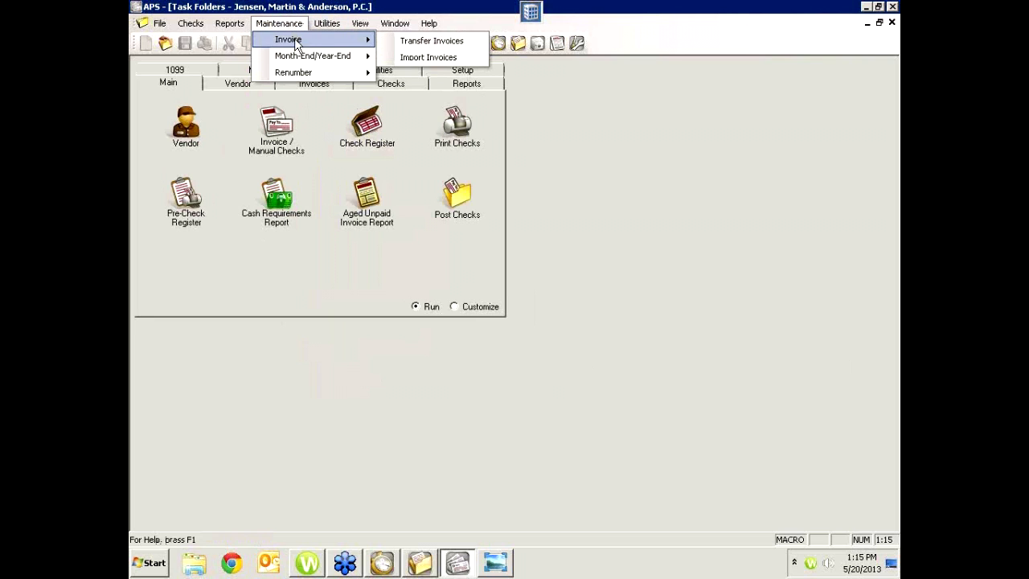
pyautogui.click(425, 48)
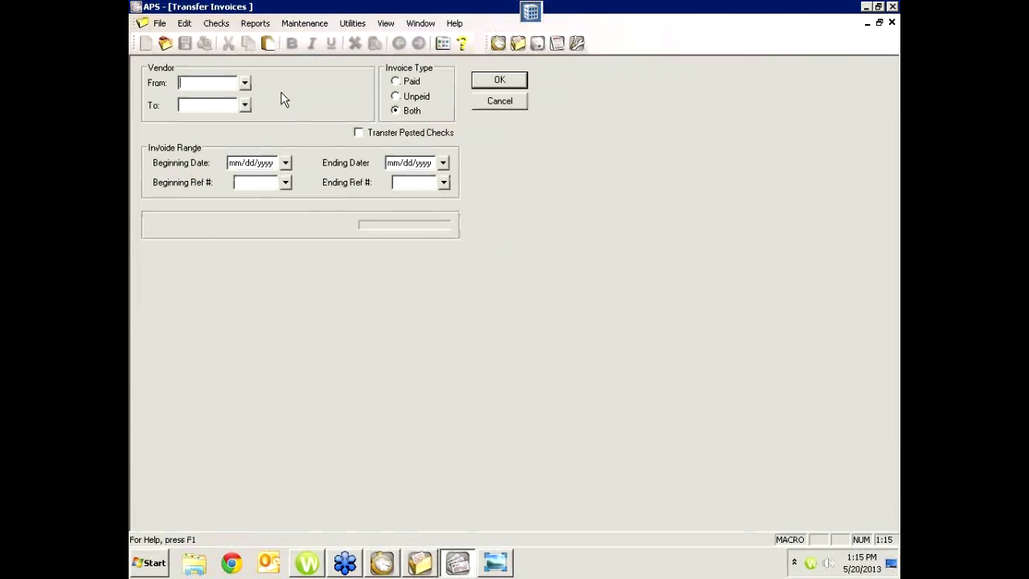
pyautogui.write('misc')
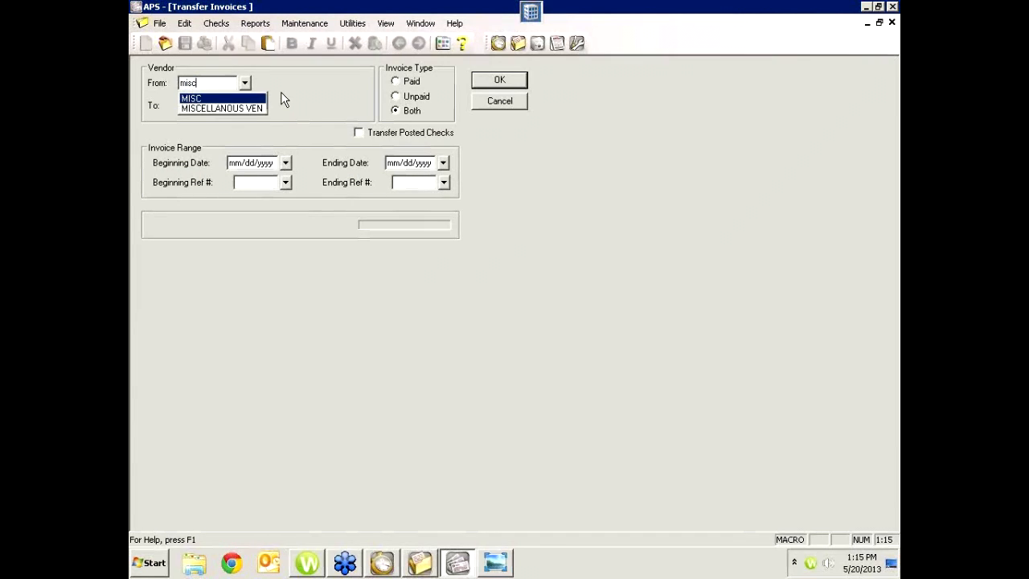
pyautogui.click(208, 108)
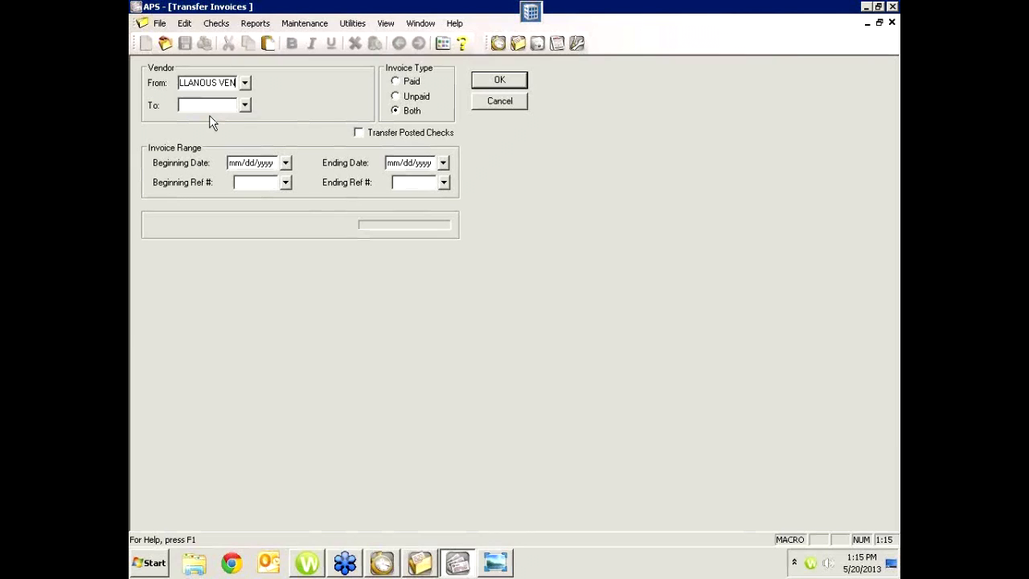
pyautogui.click(206, 107)
pyautogui.write('MISC')
pyautogui.press('Tab')
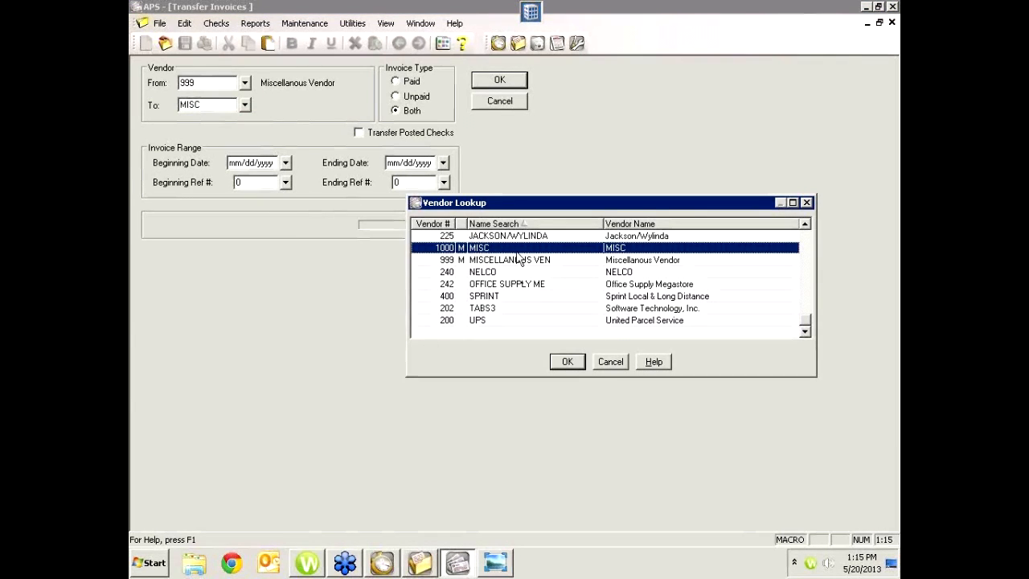
pyautogui.click(565, 362)
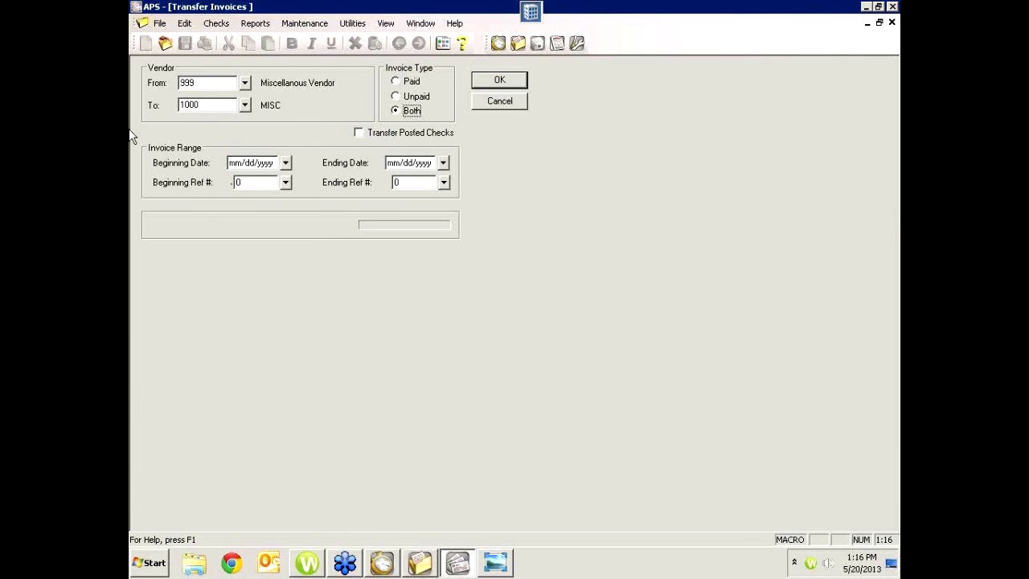
pyautogui.click(892, 23)
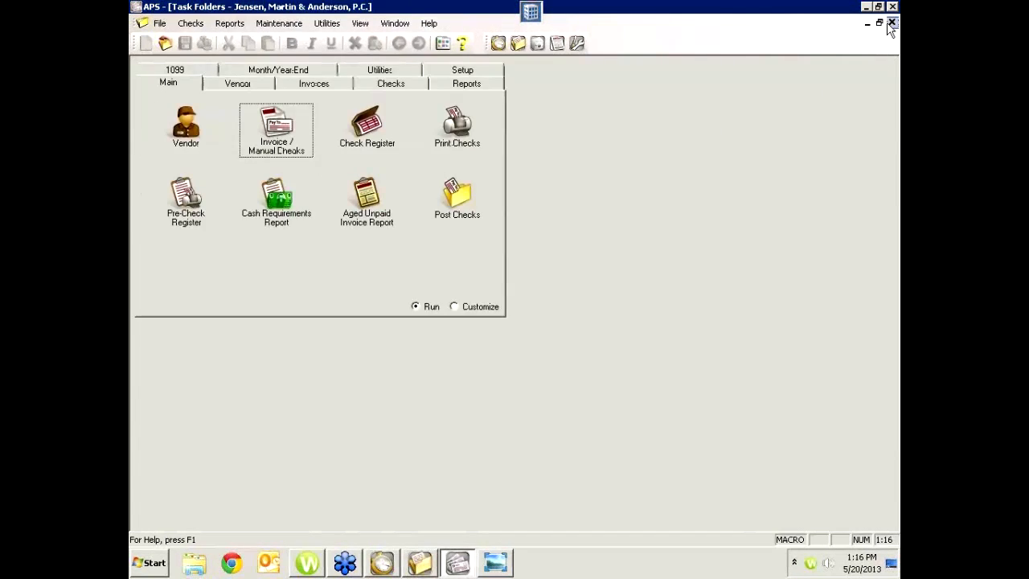
# Step: Check the blank vendor form, close it, and view the Renumber Vendors fields again without a backup, cancelling the function
pyautogui.click(180, 142)
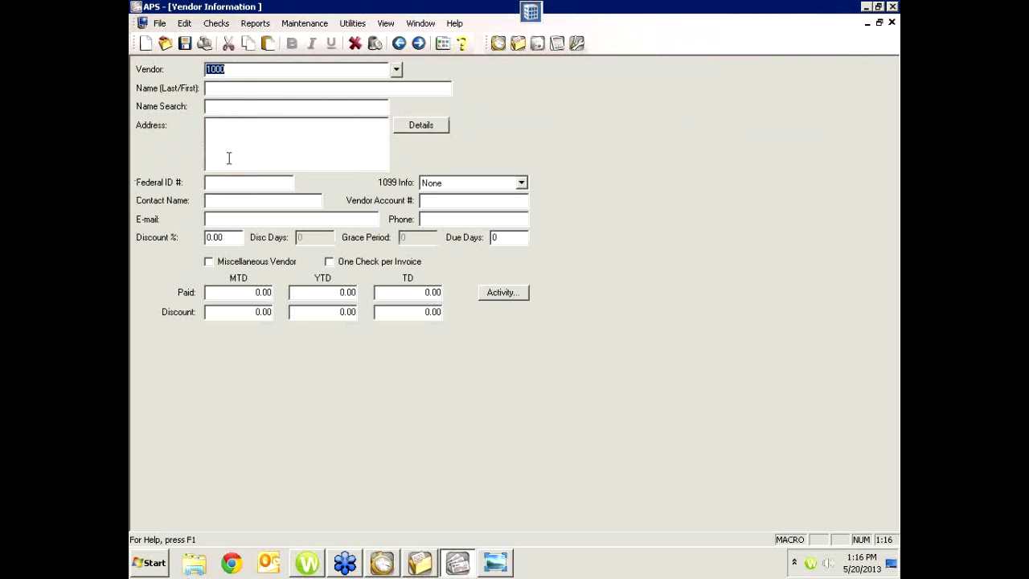
pyautogui.click(893, 23)
pyautogui.click(324, 26)
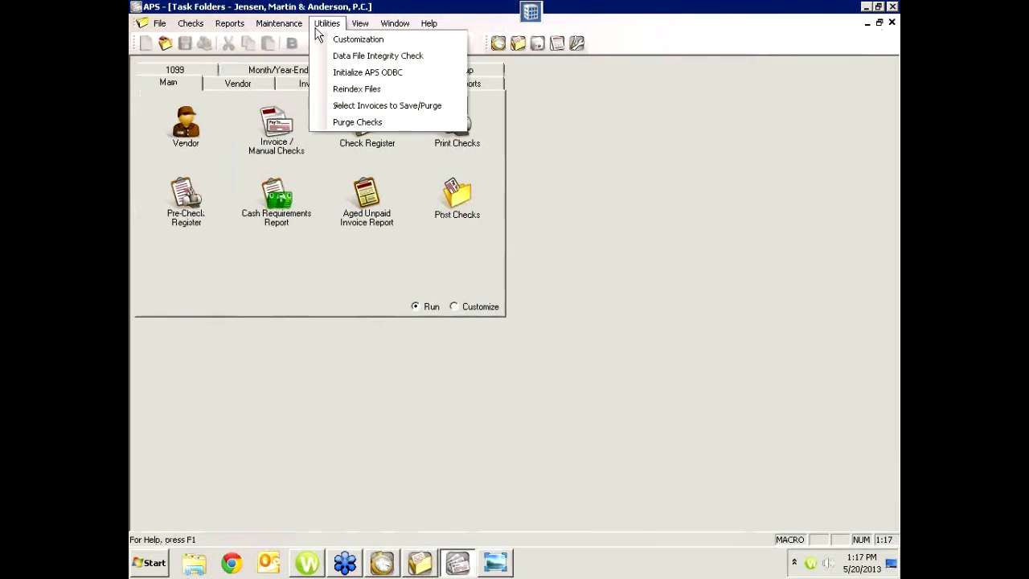
pyautogui.moveTo(280, 23)
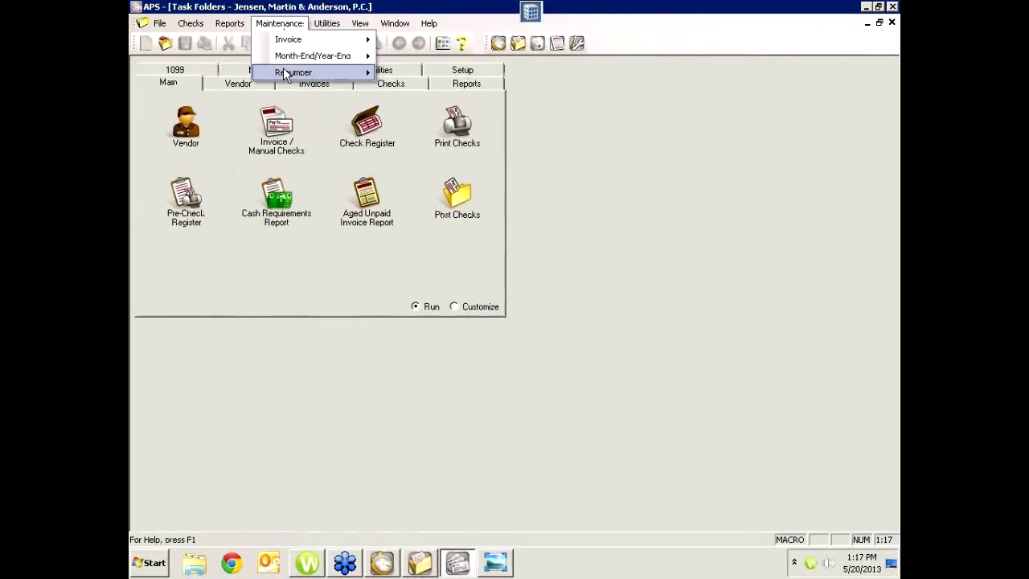
pyautogui.moveTo(317, 74)
pyautogui.click(418, 74)
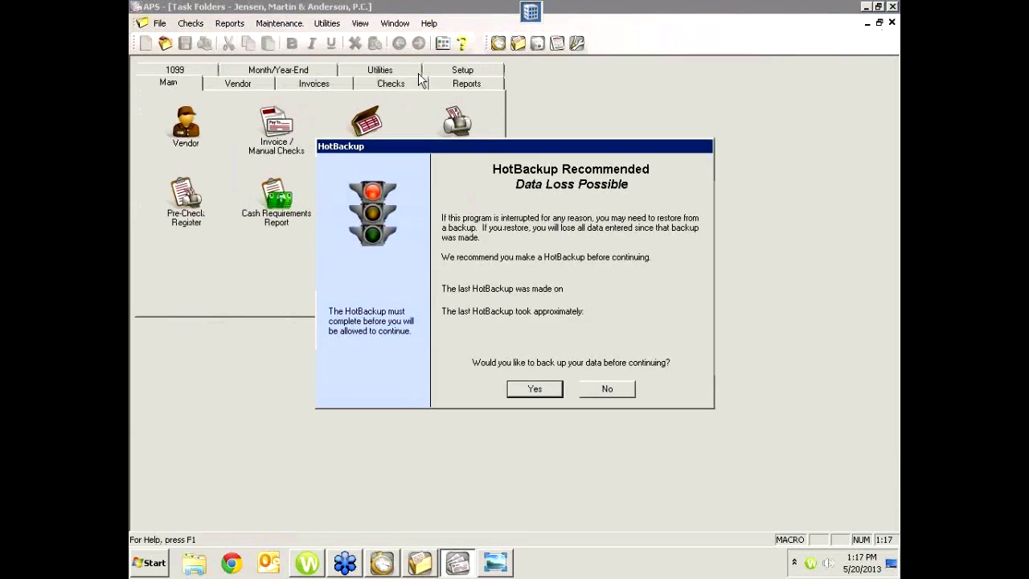
pyautogui.click(605, 389)
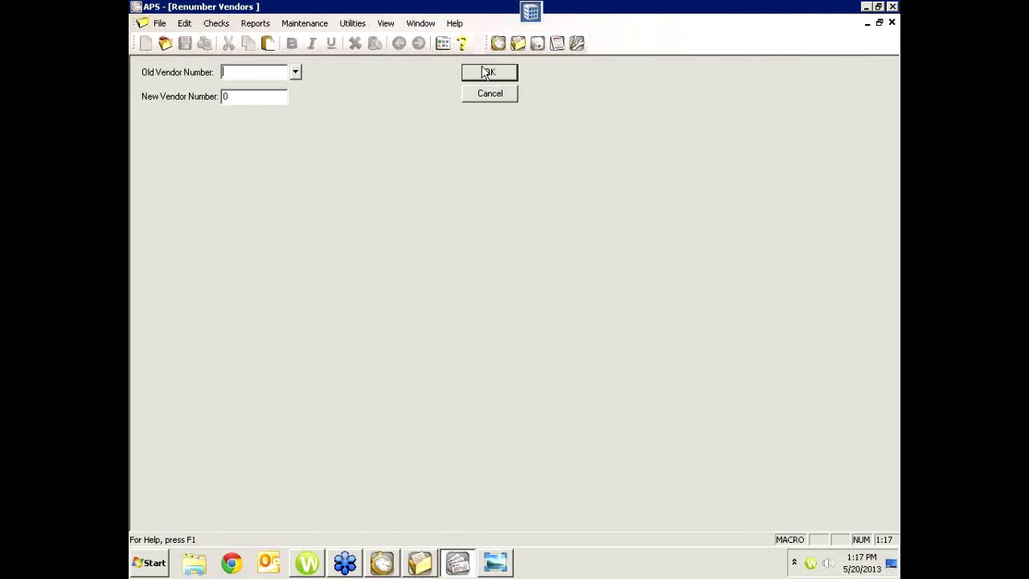
pyautogui.click(496, 96)
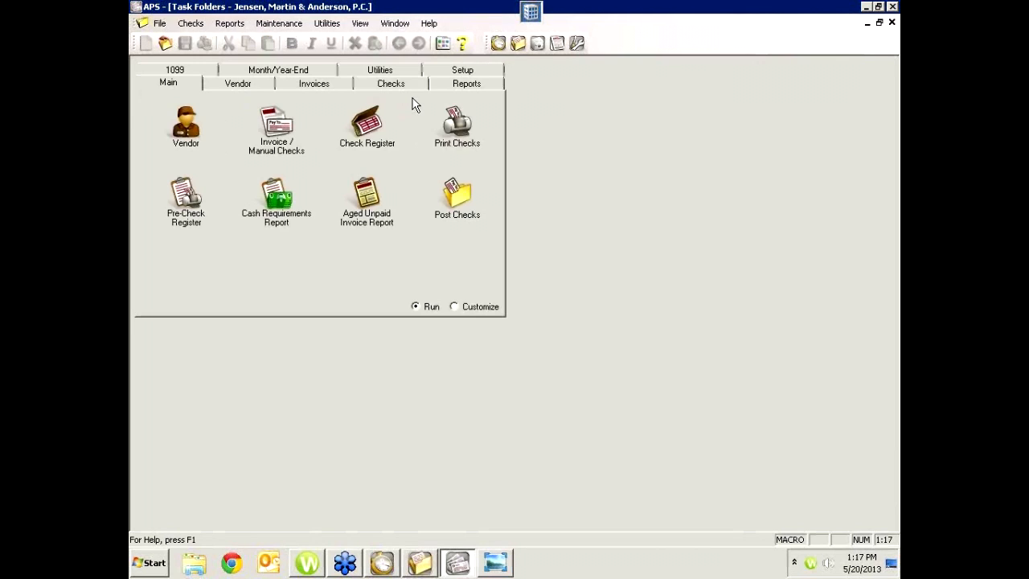
# Step: Review the month-to-date and year-to-date paid fields of the MISC vendor record and close the form
pyautogui.click(211, 163)
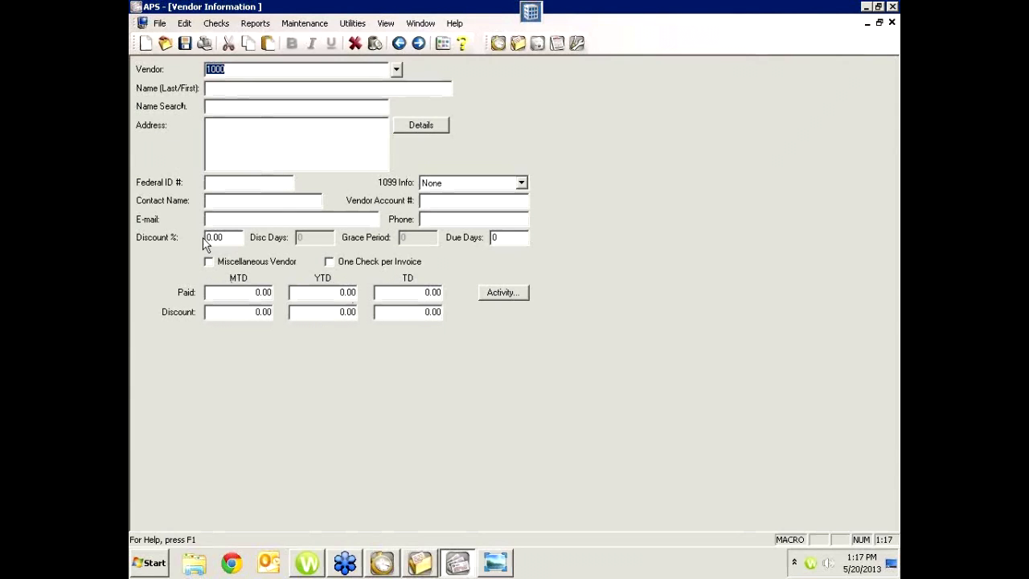
pyautogui.click(259, 292)
pyautogui.doubleClick(262, 292)
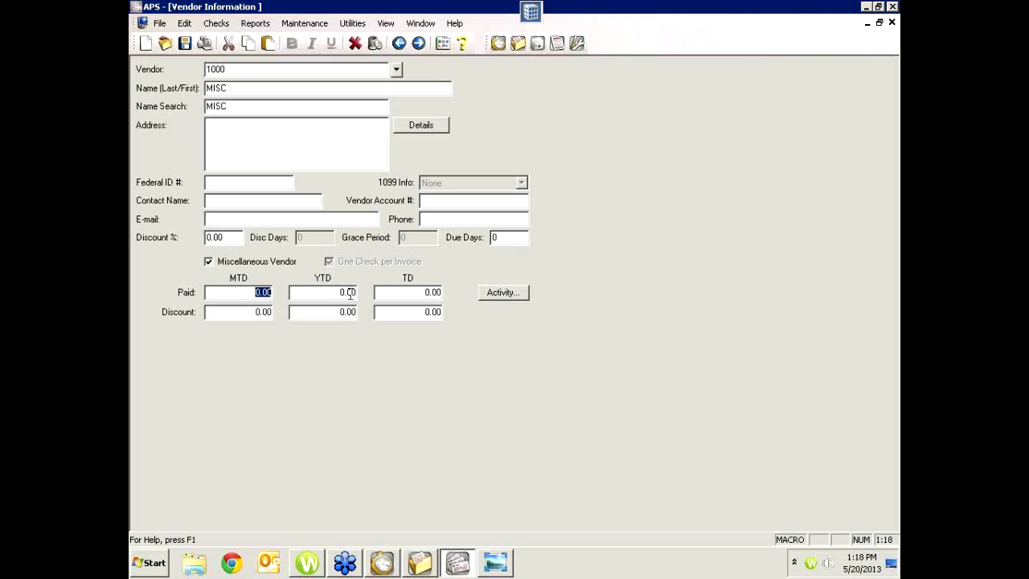
pyautogui.moveTo(336, 292); pyautogui.dragTo(358, 292)
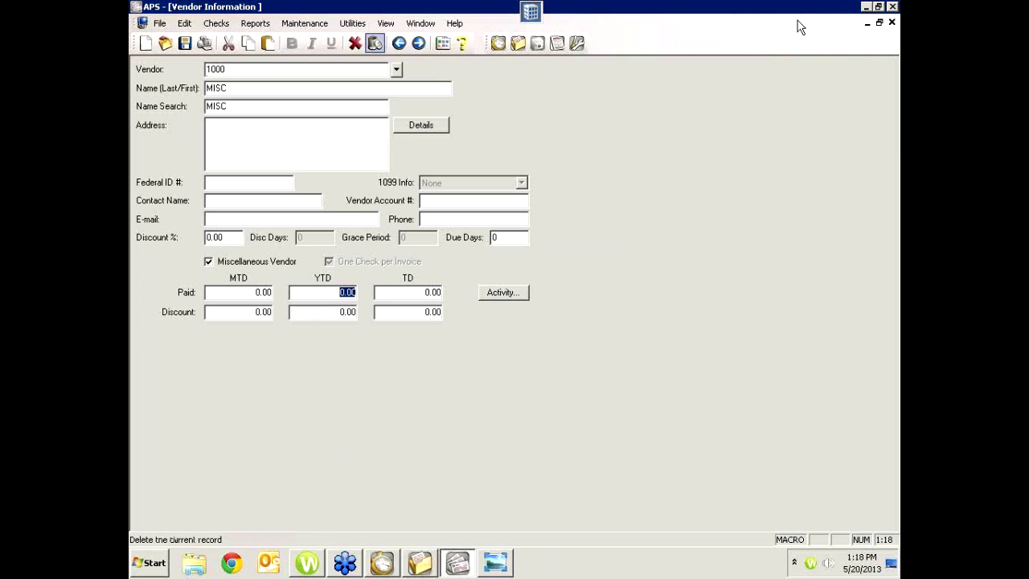
pyautogui.click(891, 23)
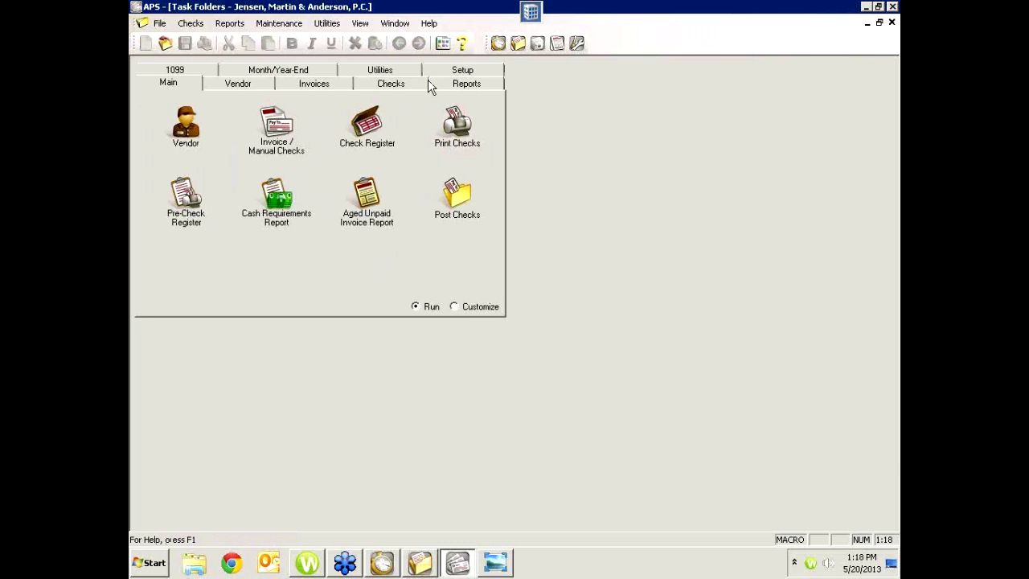
# Step: View the utility tasks and the MTD and YTD options for clearing vendor analysis totals, cancelling without clearing
pyautogui.click(387, 71)
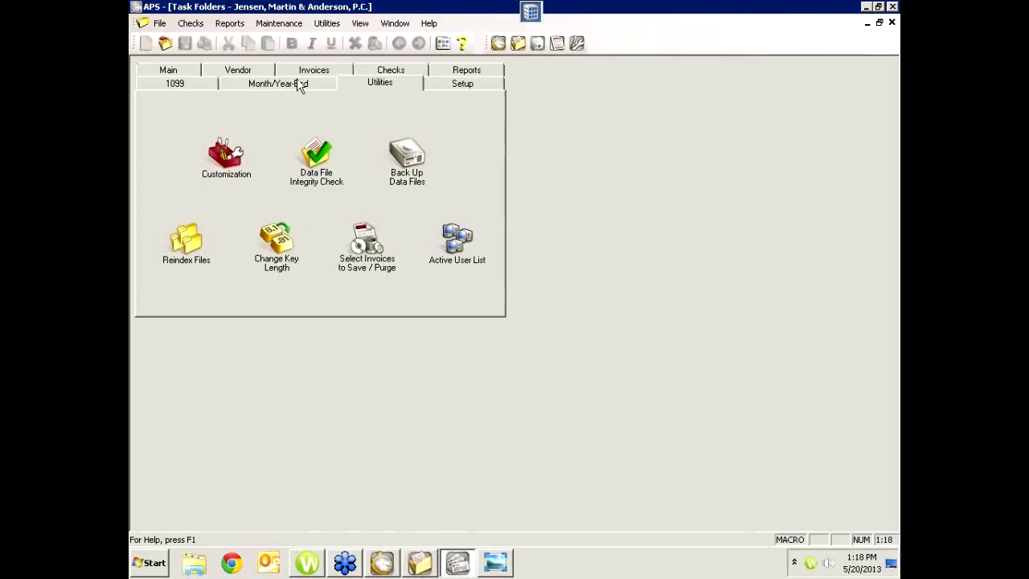
pyautogui.click(280, 23)
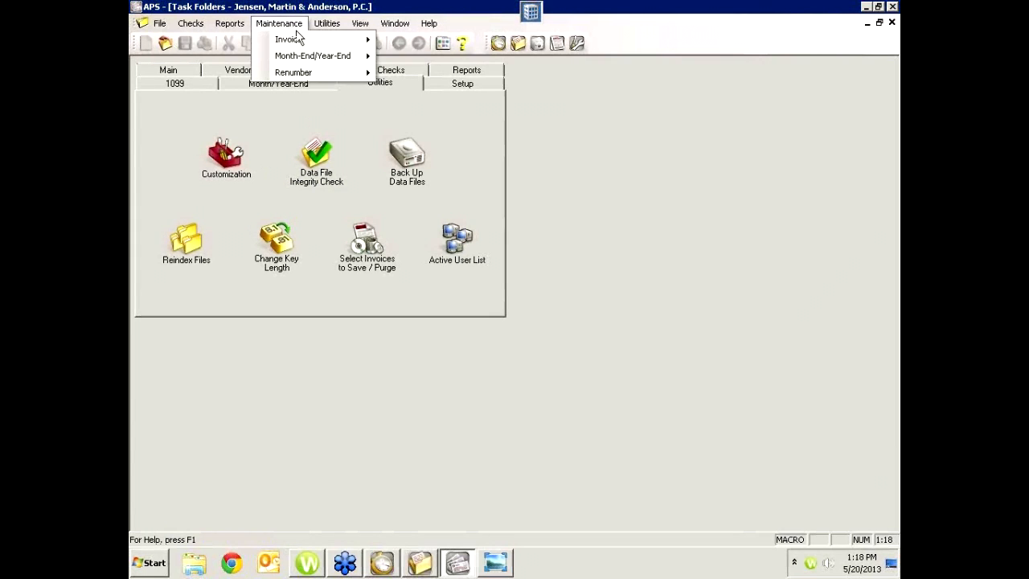
pyautogui.moveTo(354, 58)
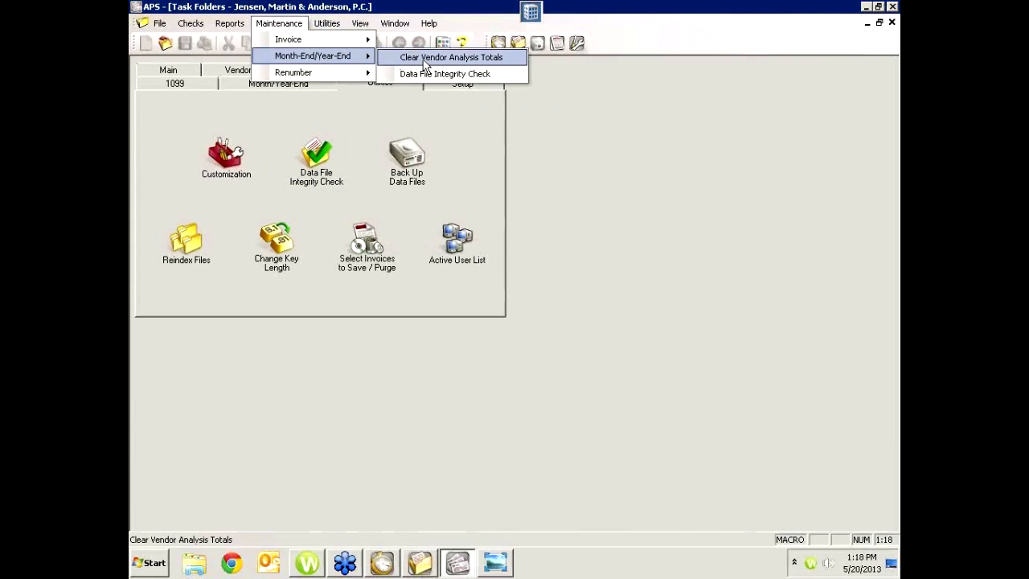
pyautogui.click(493, 64)
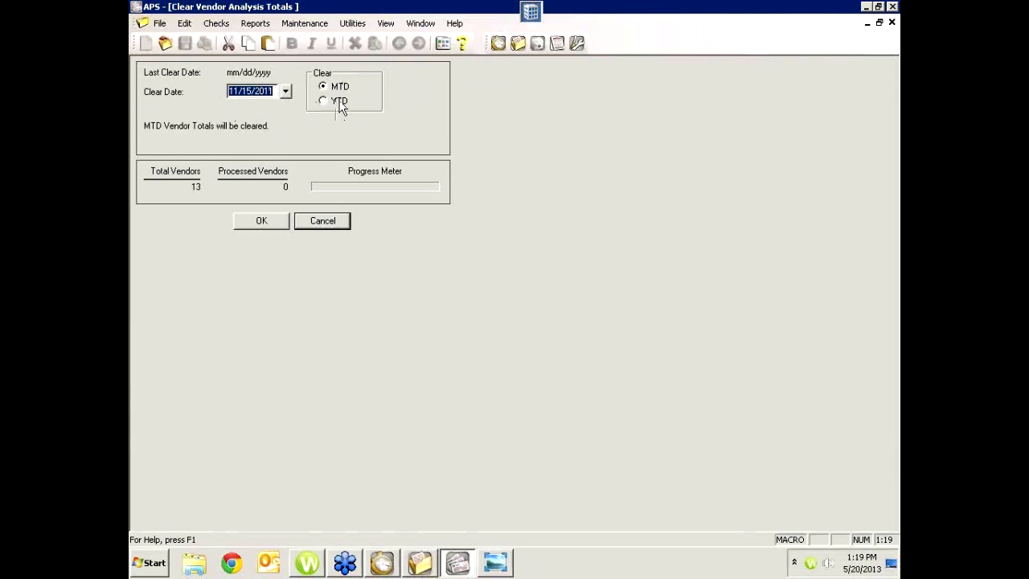
pyautogui.click(322, 221)
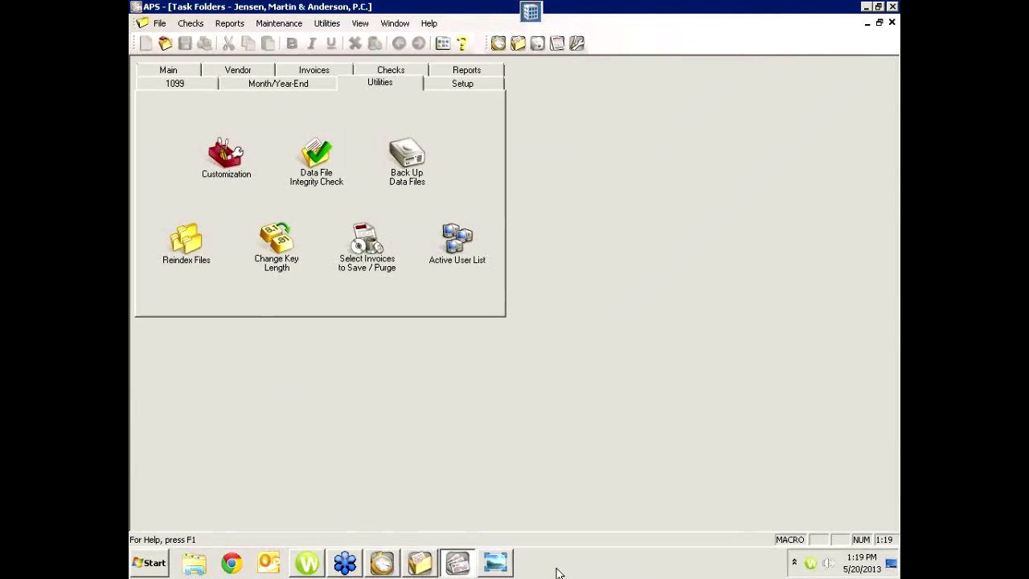
# Step: Switch to Tabs3, open the third client in the client lookup and examine the address in its record
pyautogui.click(384, 564)
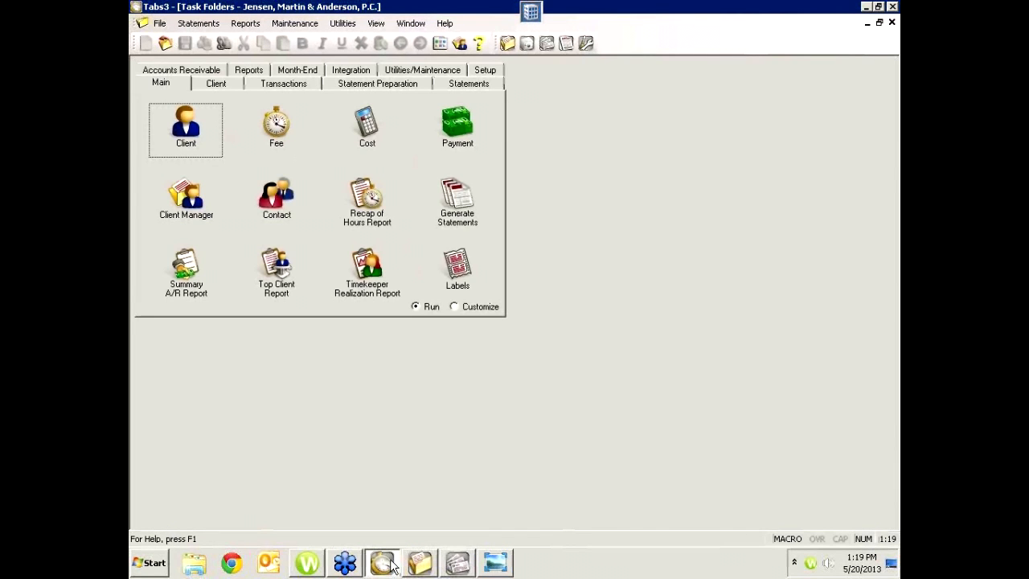
pyautogui.click(184, 124)
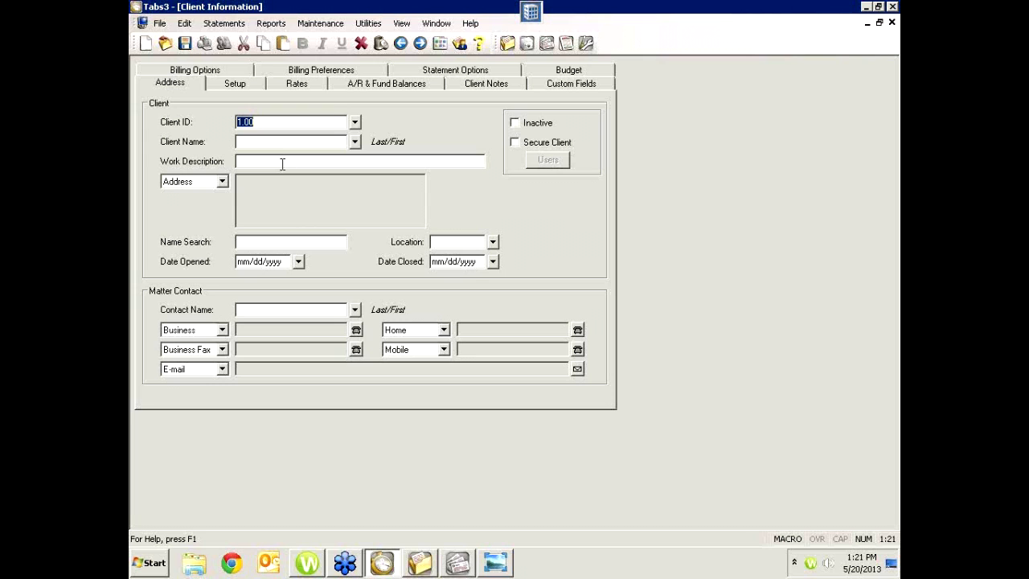
pyautogui.click(360, 119)
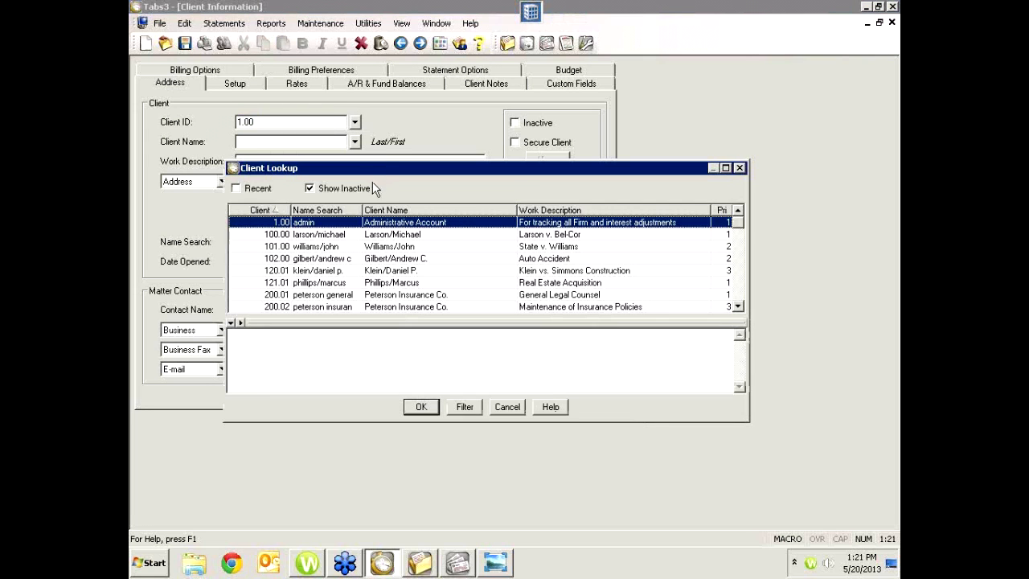
pyautogui.doubleClick(350, 246)
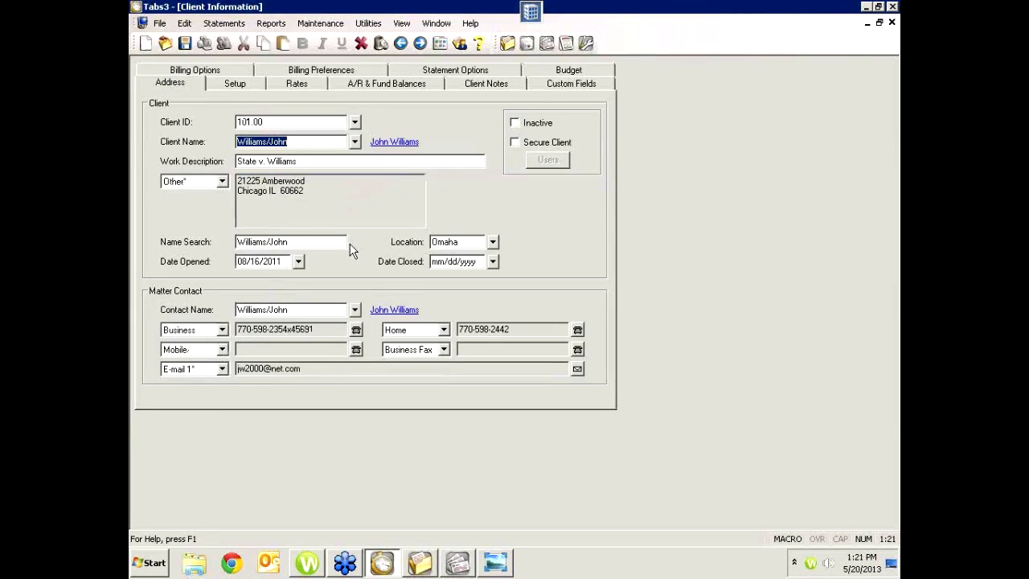
pyautogui.click(325, 190)
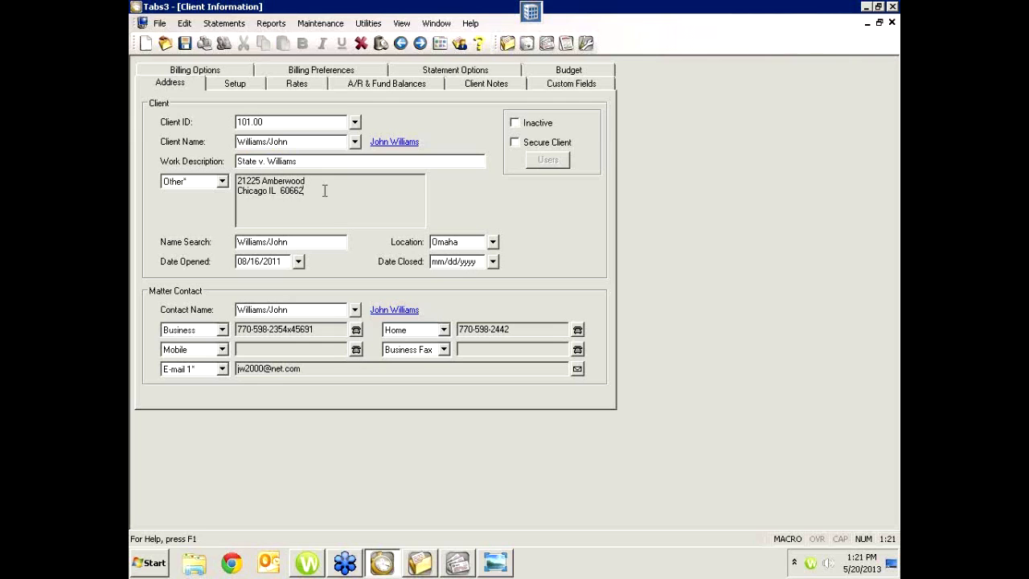
# Step: Try to edit the address in the client record, and view the contact record linked to the client name
pyautogui.press('BackSpace')
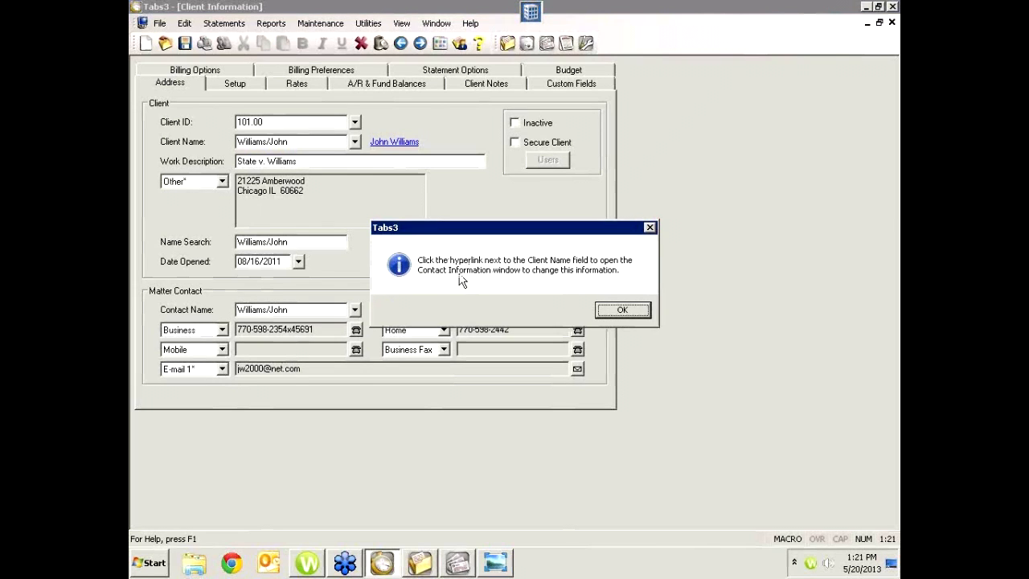
pyautogui.click(627, 311)
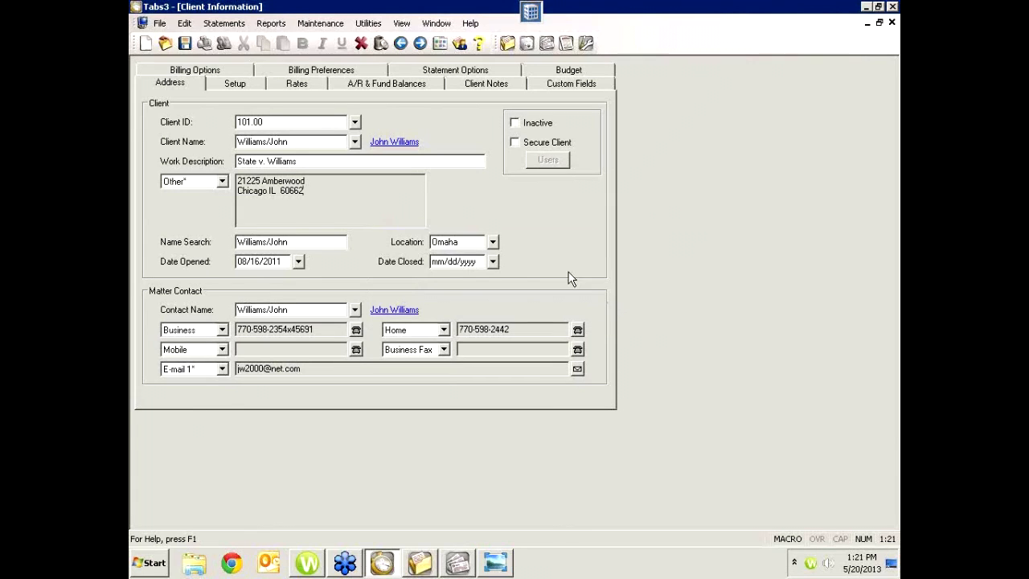
pyautogui.click(394, 143)
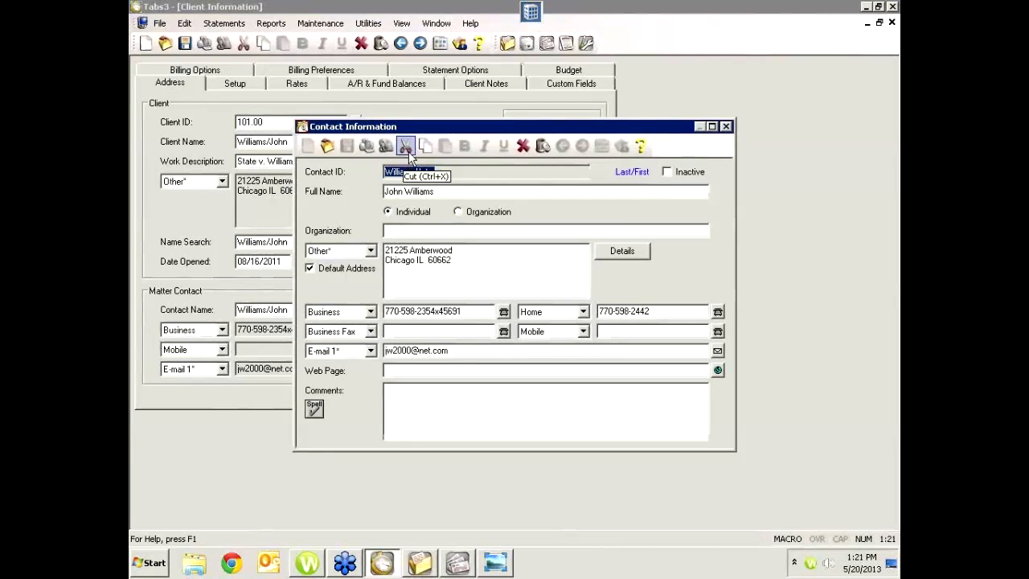
pyautogui.click(727, 126)
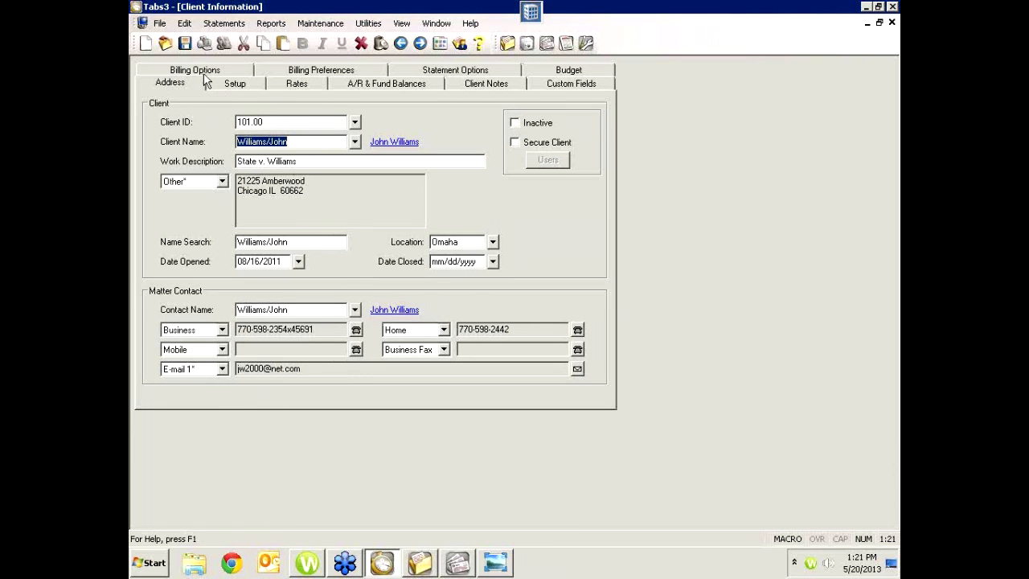
# Step: Open the MegaConstruction Corporation client record from the client lookup and view its matter contact's linked contact record
pyautogui.click(356, 124)
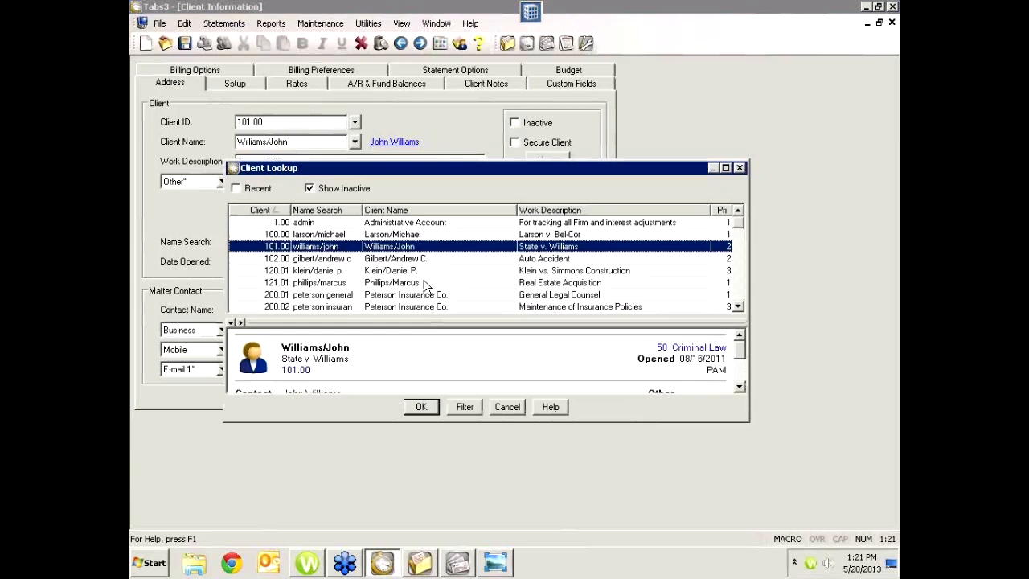
pyautogui.click(742, 290)
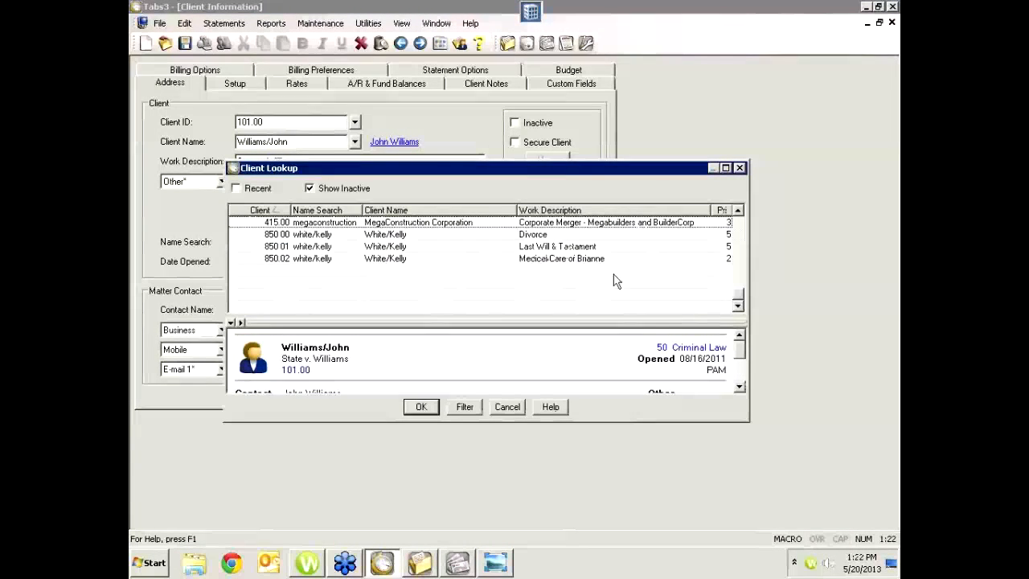
pyautogui.doubleClick(435, 223)
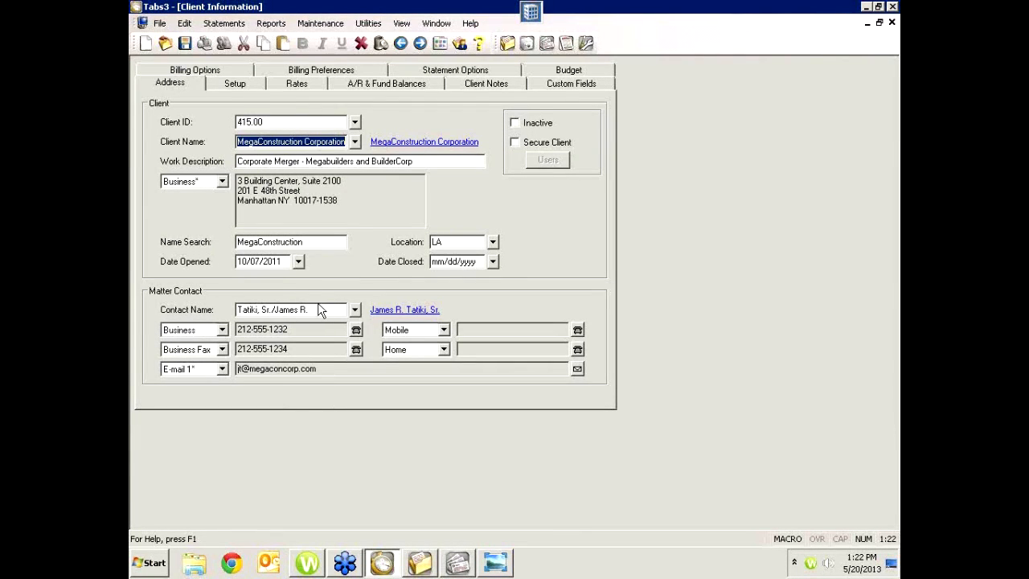
pyautogui.click(308, 309)
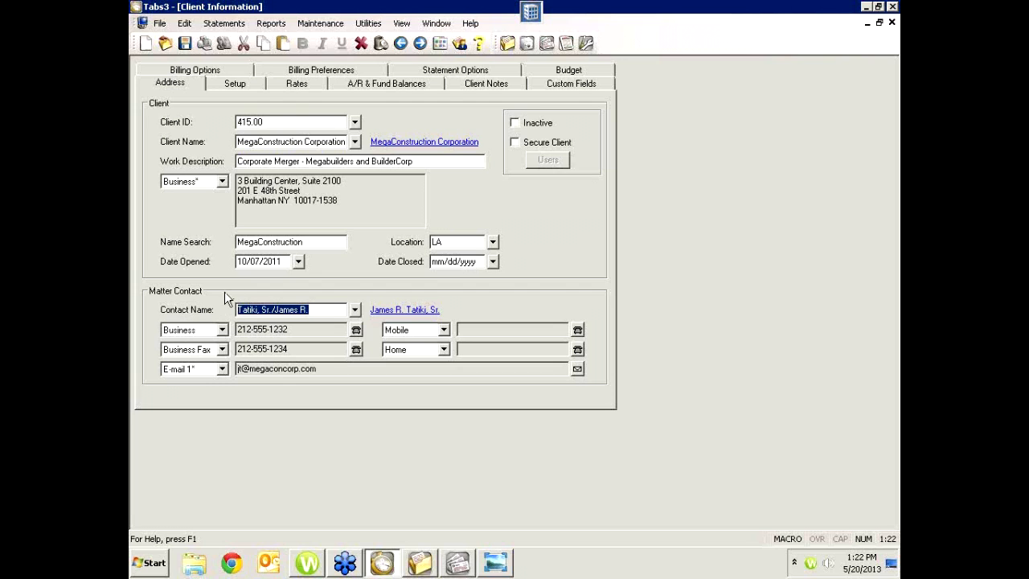
pyautogui.click(385, 309)
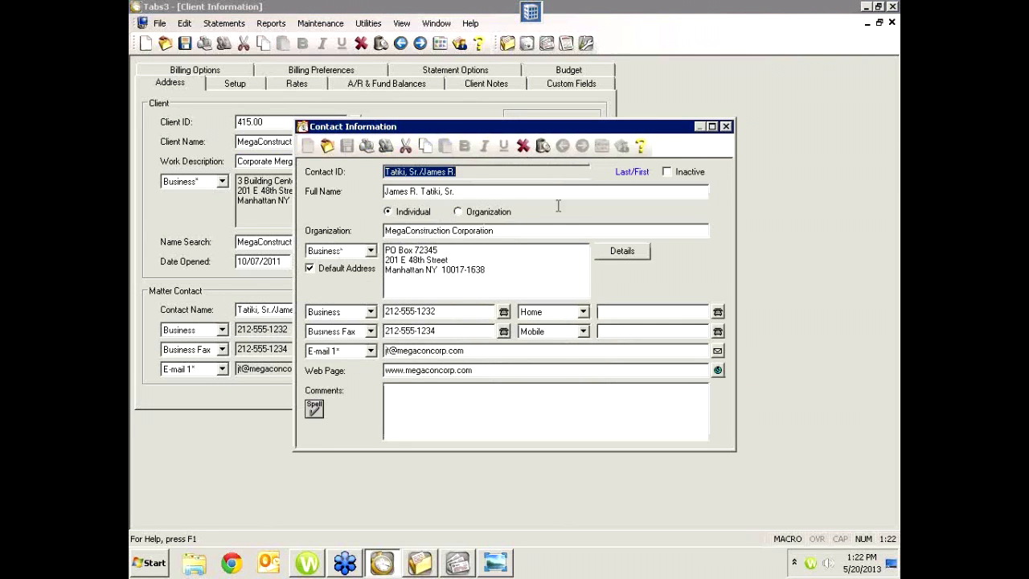
pyautogui.click(725, 126)
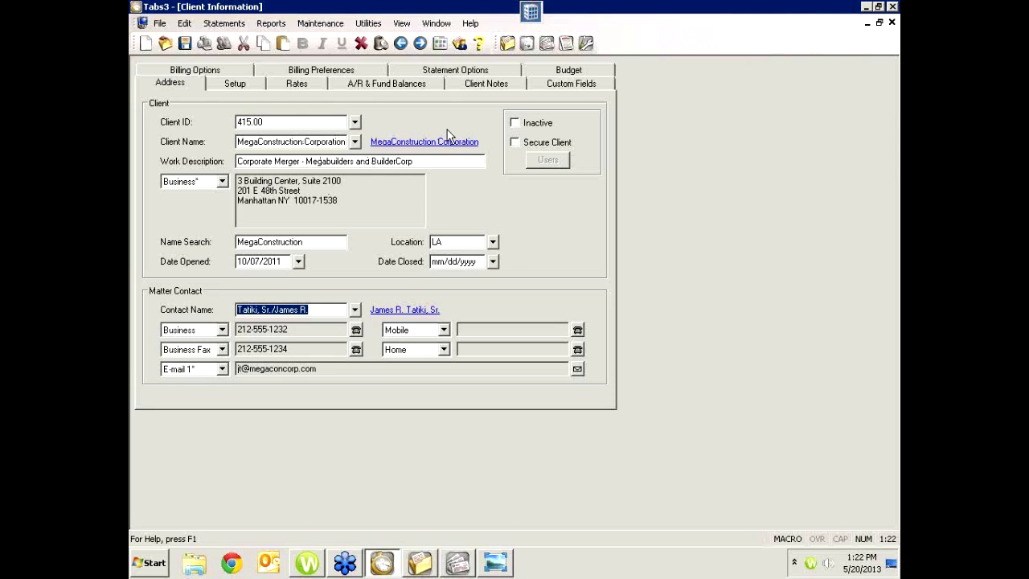
# Step: Try to edit the matter contact's e-mail in the client record, and view the linked contact record holding that e-mail
pyautogui.click(427, 161)
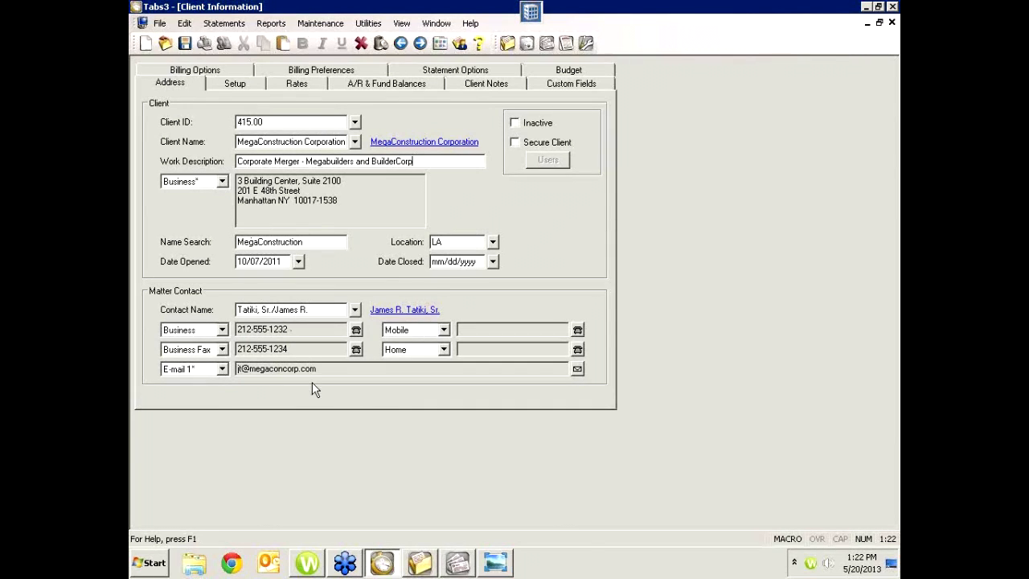
pyautogui.click(334, 372)
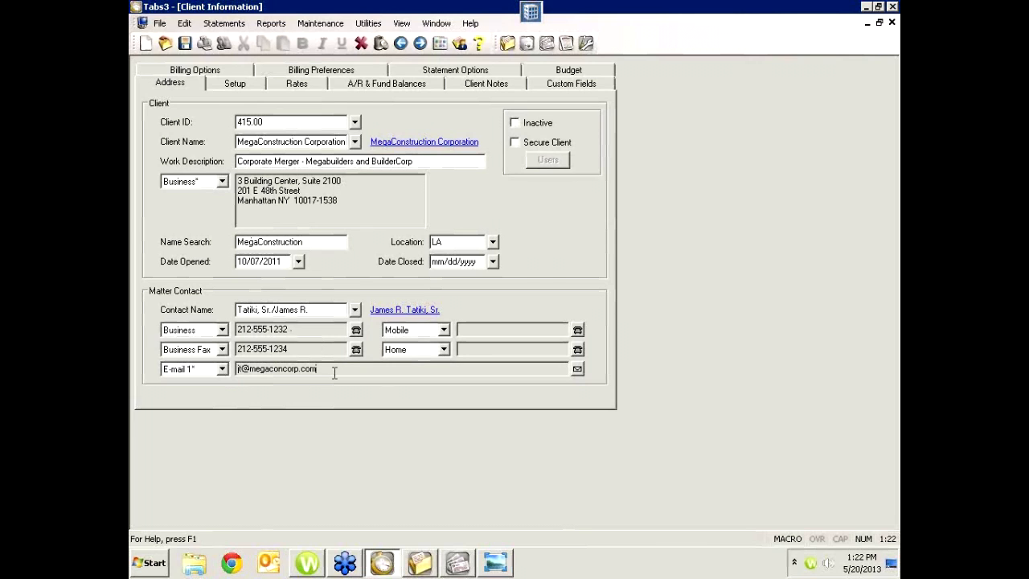
pyautogui.press('BackSpace')
pyautogui.click(608, 307)
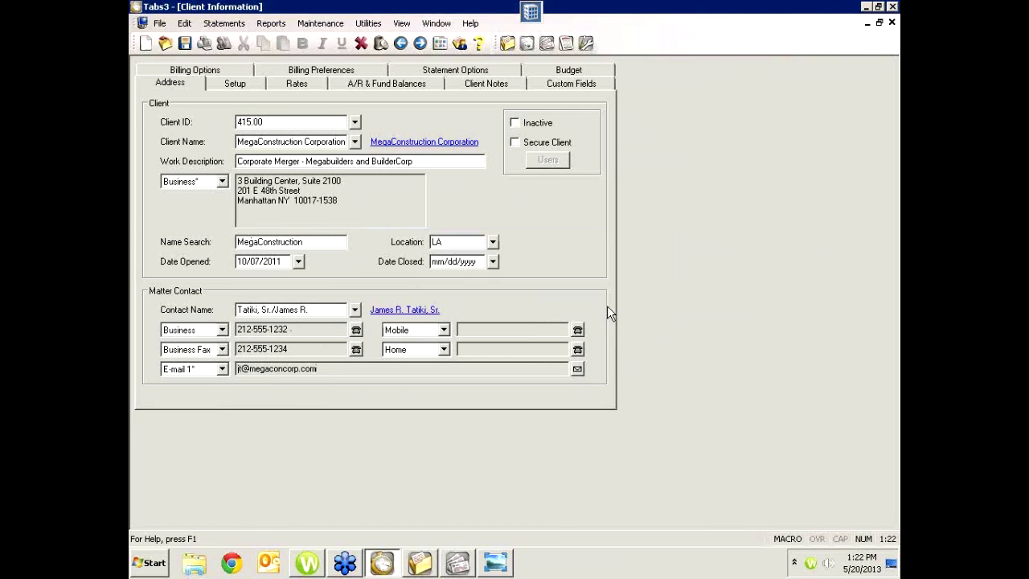
pyautogui.click(430, 309)
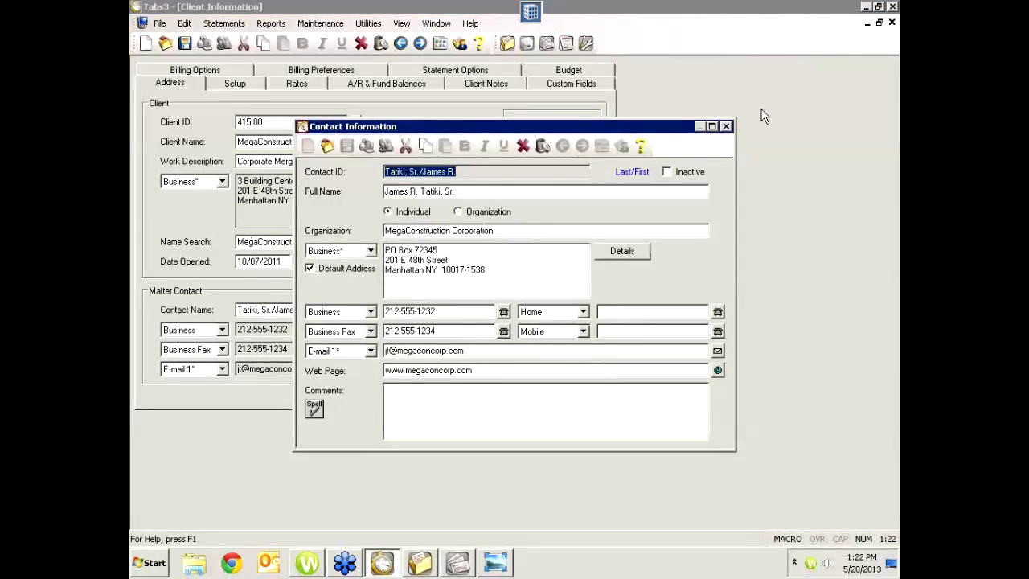
pyautogui.click(726, 127)
# Step: Examine the business address in the contact record linked to the client name MegaConstruction Corporation, and close the record
pyautogui.click(317, 141)
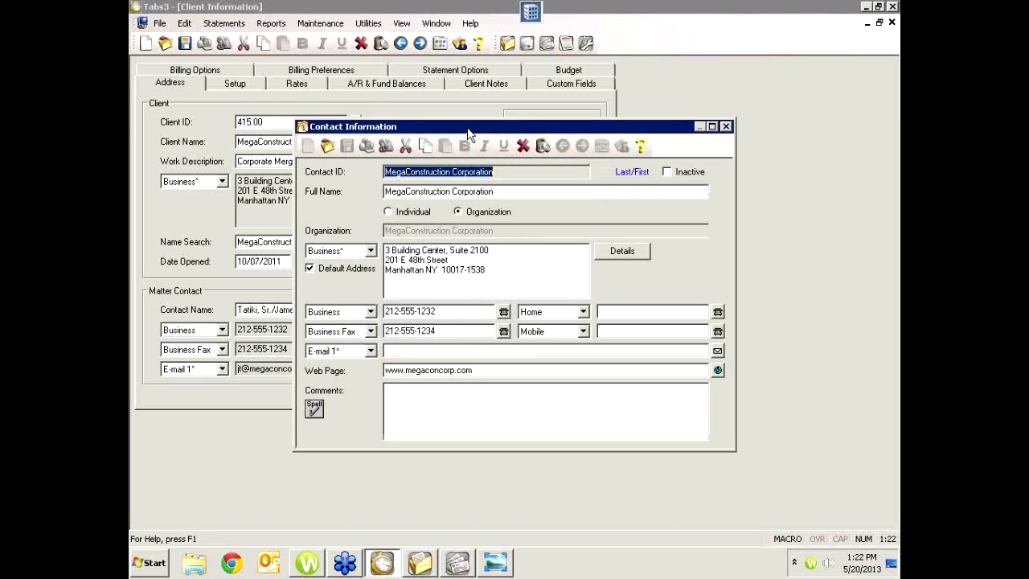
pyautogui.moveTo(468, 133); pyautogui.dragTo(545, 150)
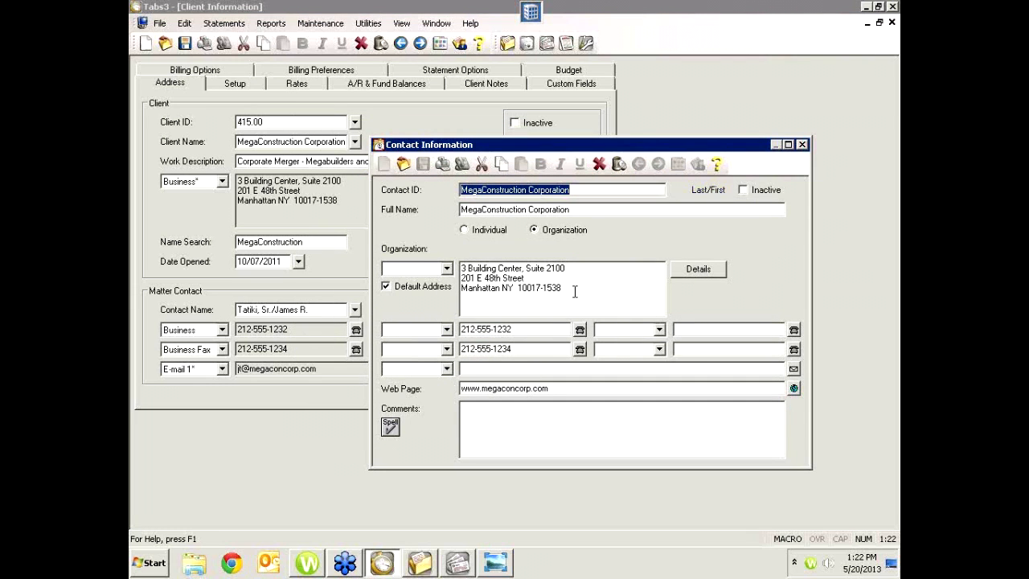
pyautogui.moveTo(576, 291); pyautogui.dragTo(461, 270)
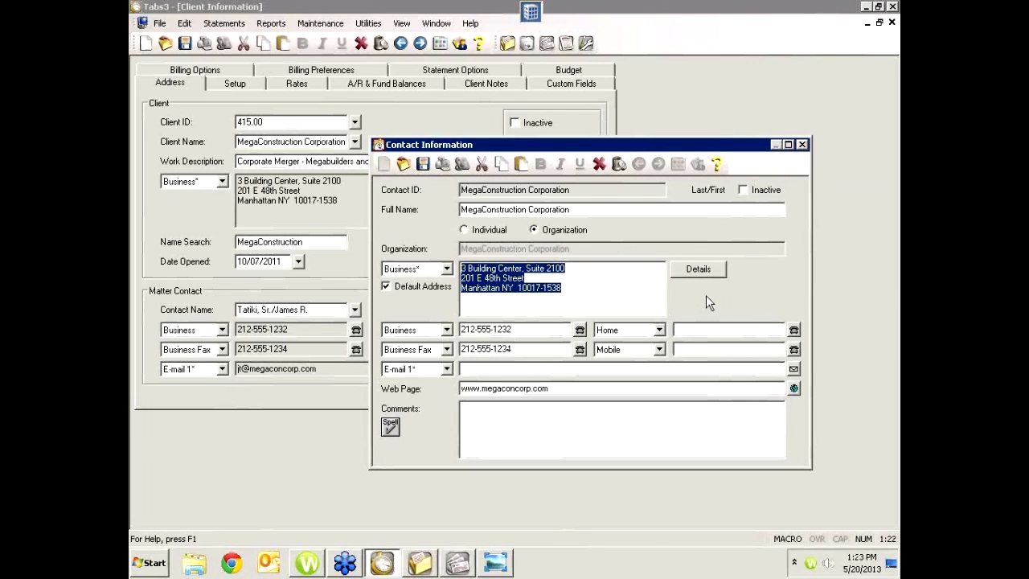
pyautogui.click(804, 145)
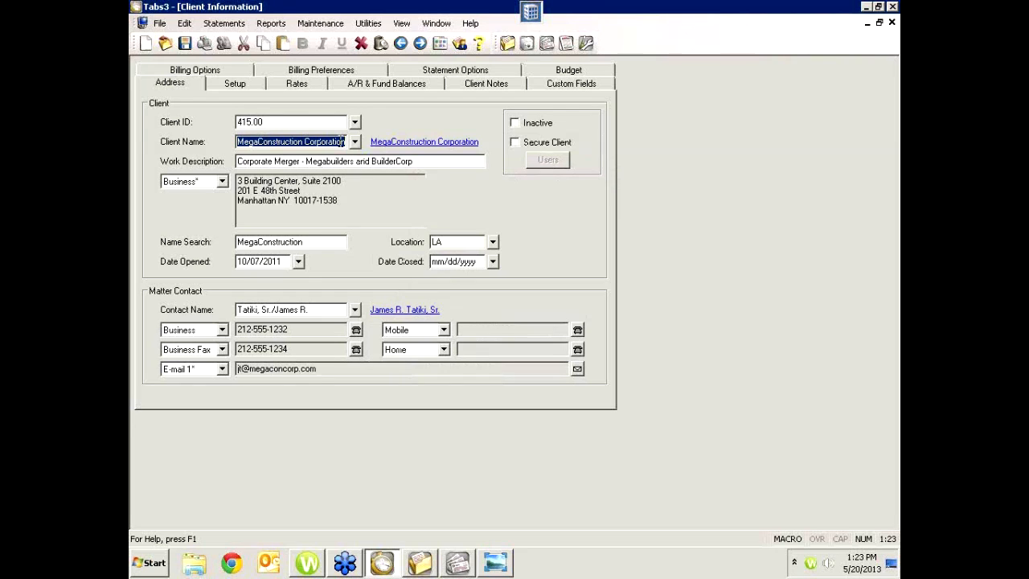
# Step: View the contact lookup for the Client Name field and close it without choosing another contact
pyautogui.click(355, 142)
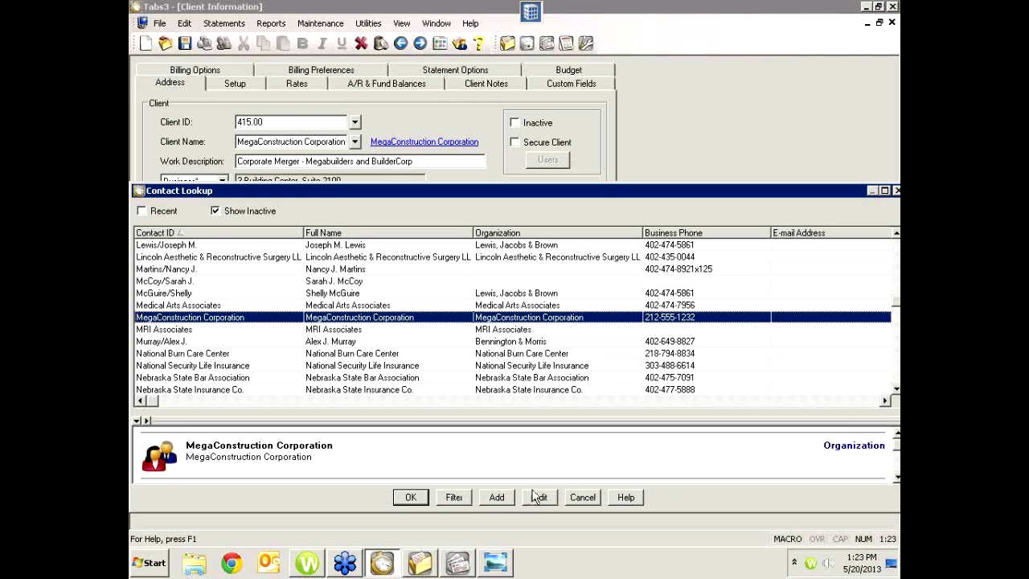
pyautogui.moveTo(860, 193); pyautogui.dragTo(799, 193)
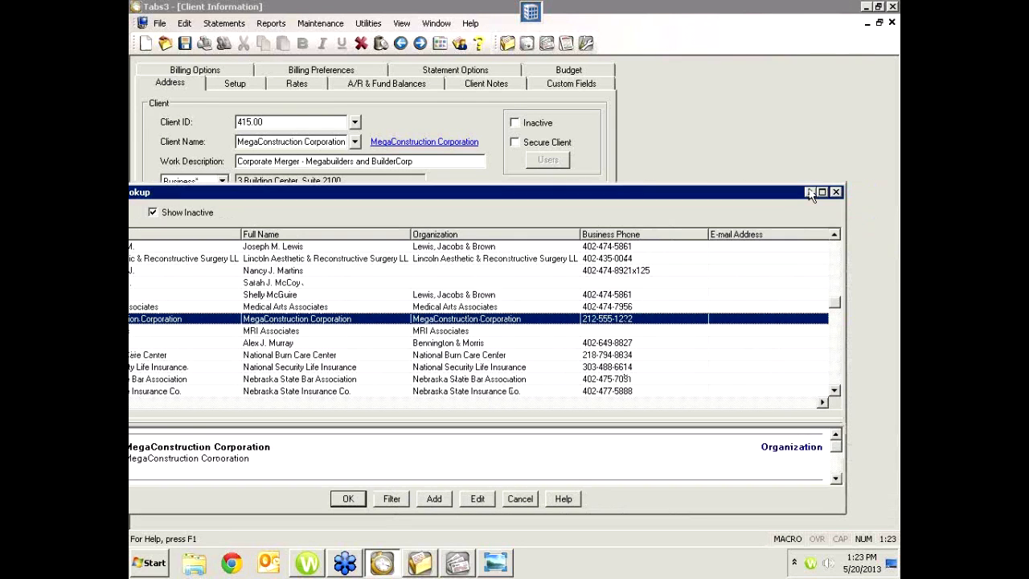
pyautogui.click(836, 191)
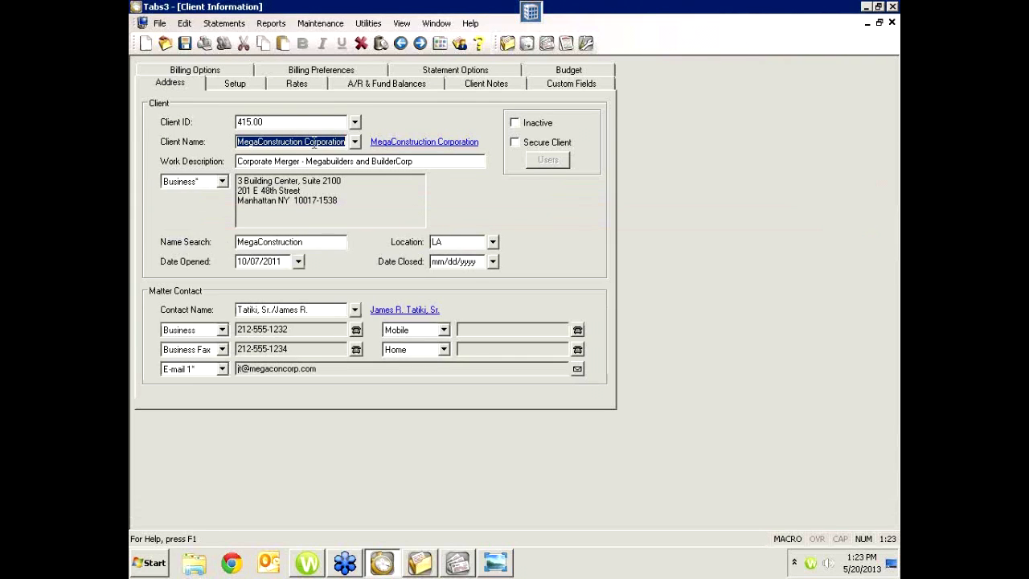
# Step: Review the address, business phone and business fax fields in MegaConstruction Corporation's contact record, and close it
pyautogui.click(396, 143)
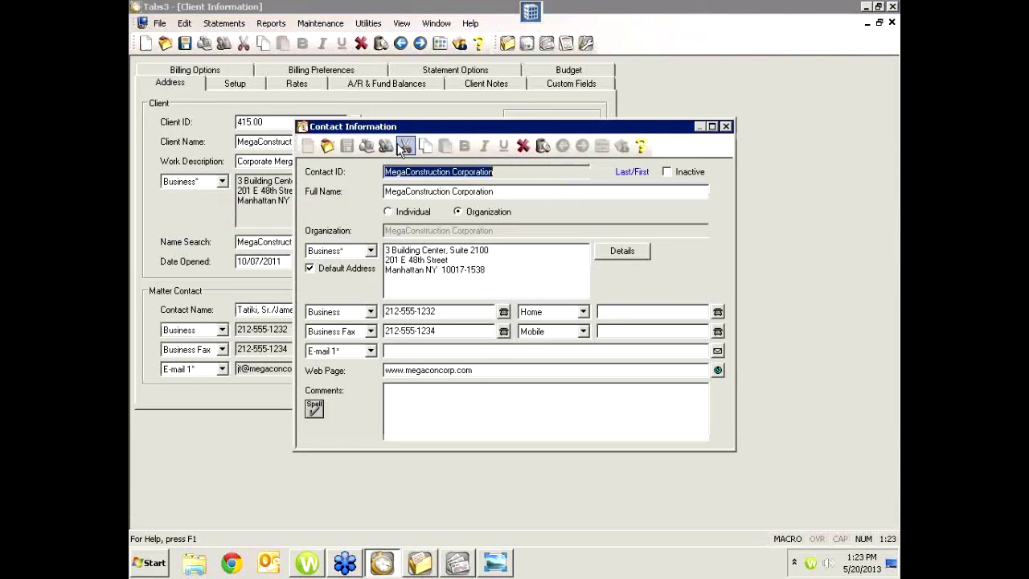
pyautogui.click(458, 262)
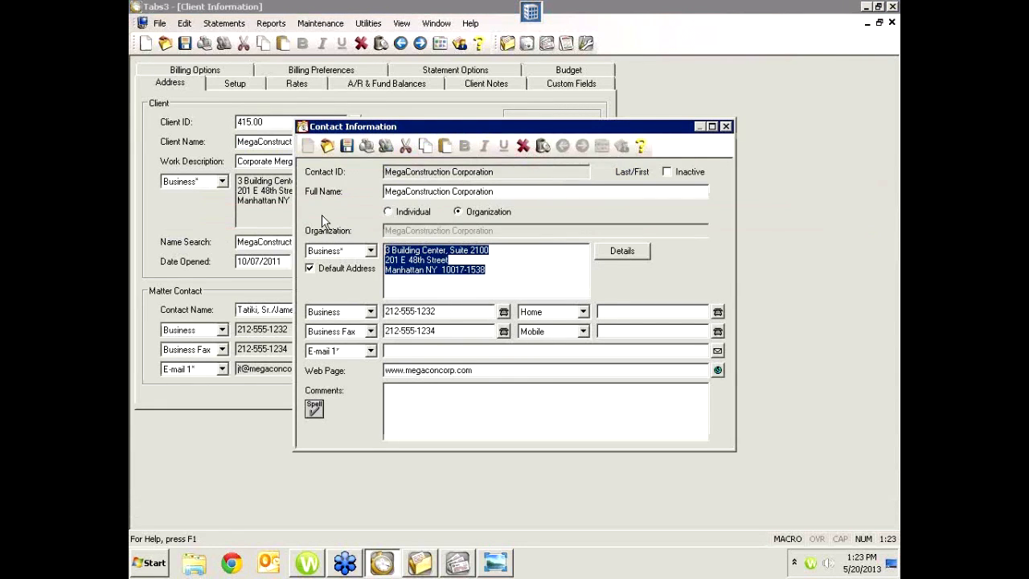
pyautogui.moveTo(446, 313); pyautogui.dragTo(330, 304)
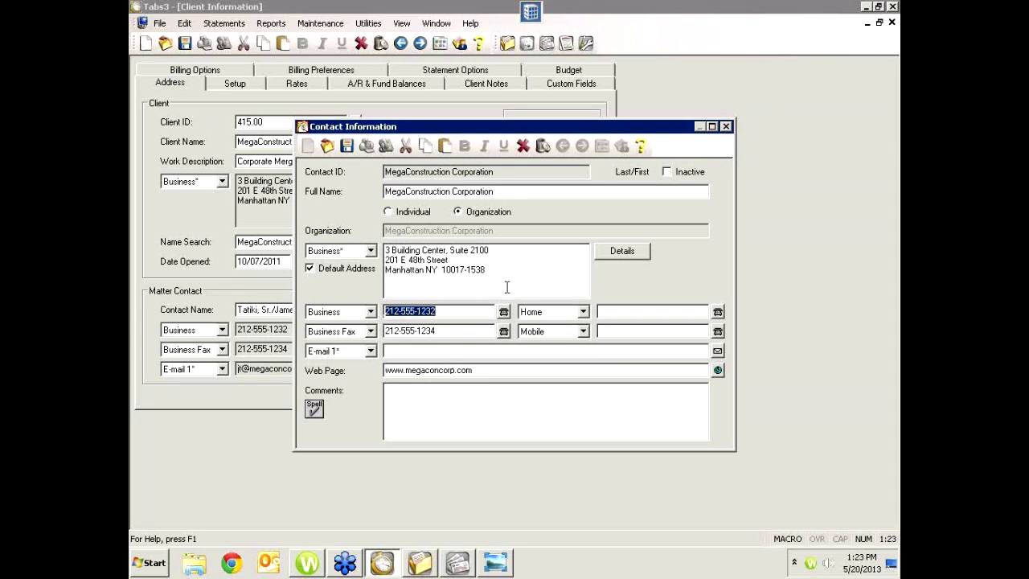
pyautogui.moveTo(444, 332); pyautogui.dragTo(366, 334)
pyautogui.moveTo(497, 272); pyautogui.dragTo(381, 235)
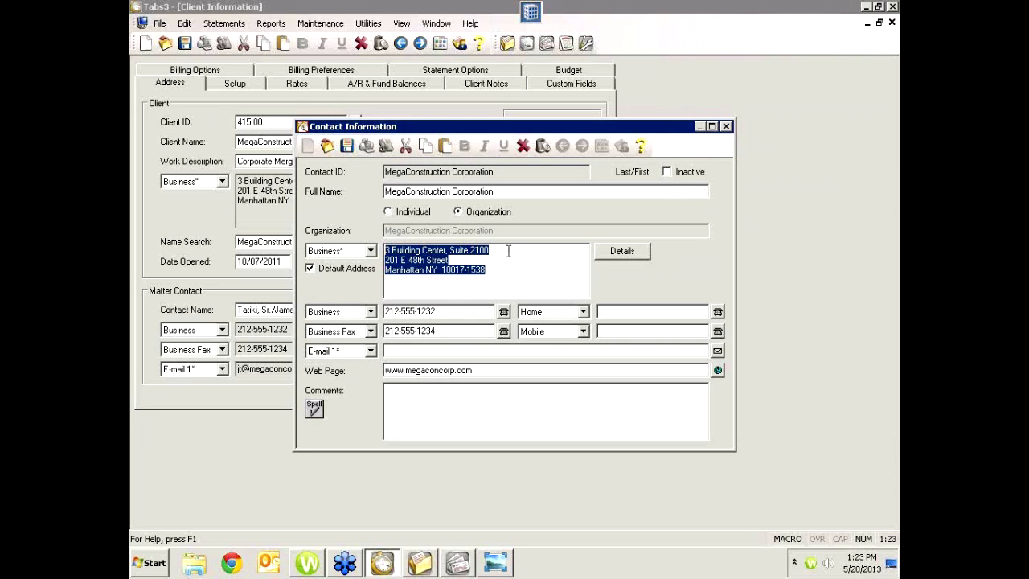
pyautogui.click(726, 127)
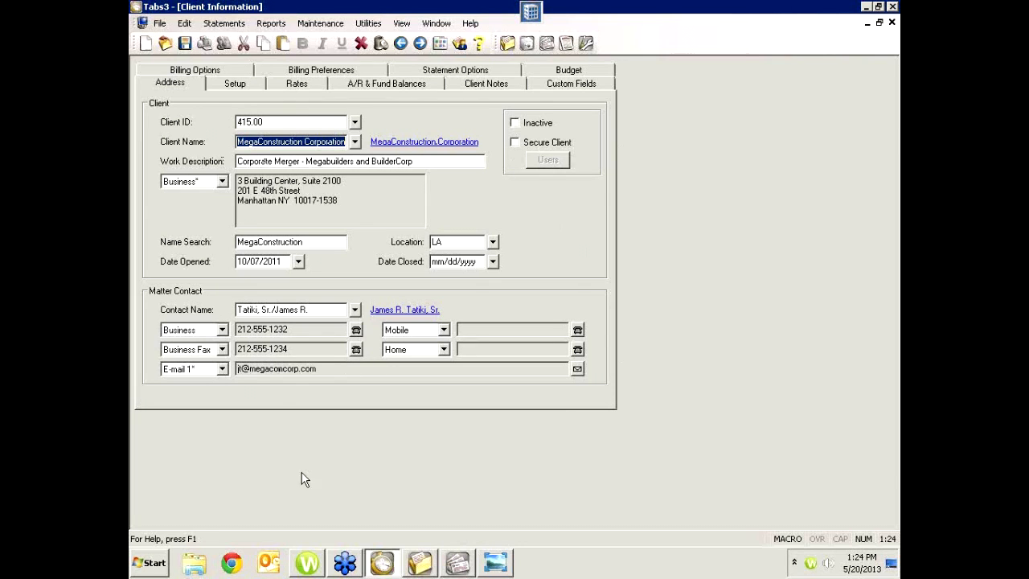
# Step: Switch to PracticeMaster, search the contact list for "mega" and open the MegaConstruction Corporation contact
pyautogui.click(420, 562)
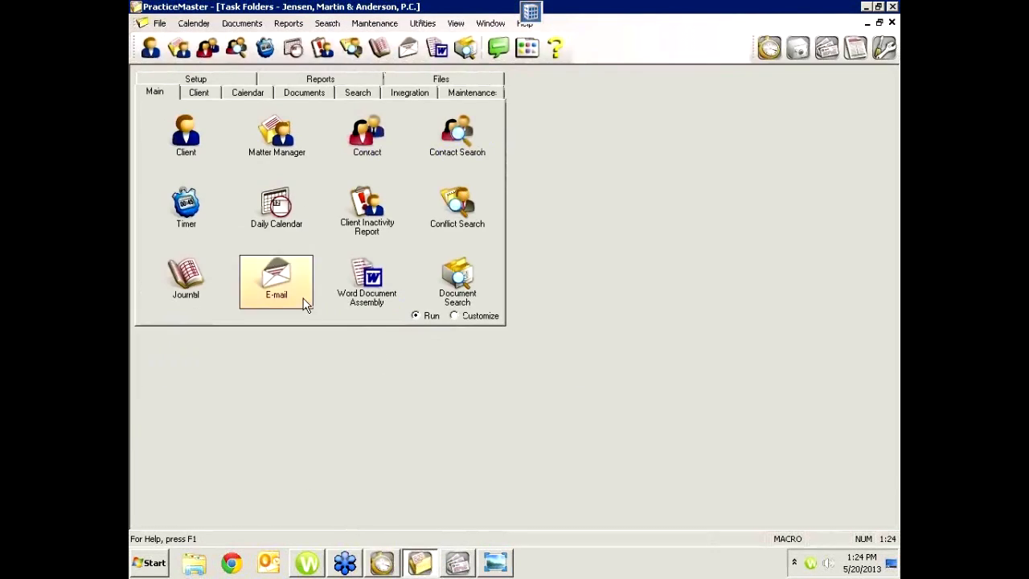
pyautogui.click(363, 132)
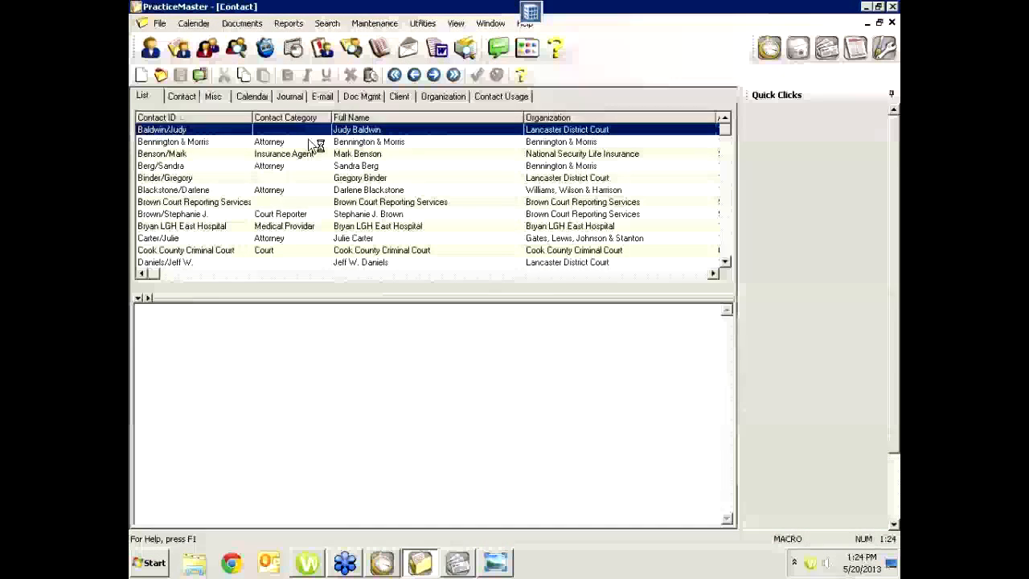
pyautogui.write('mega')
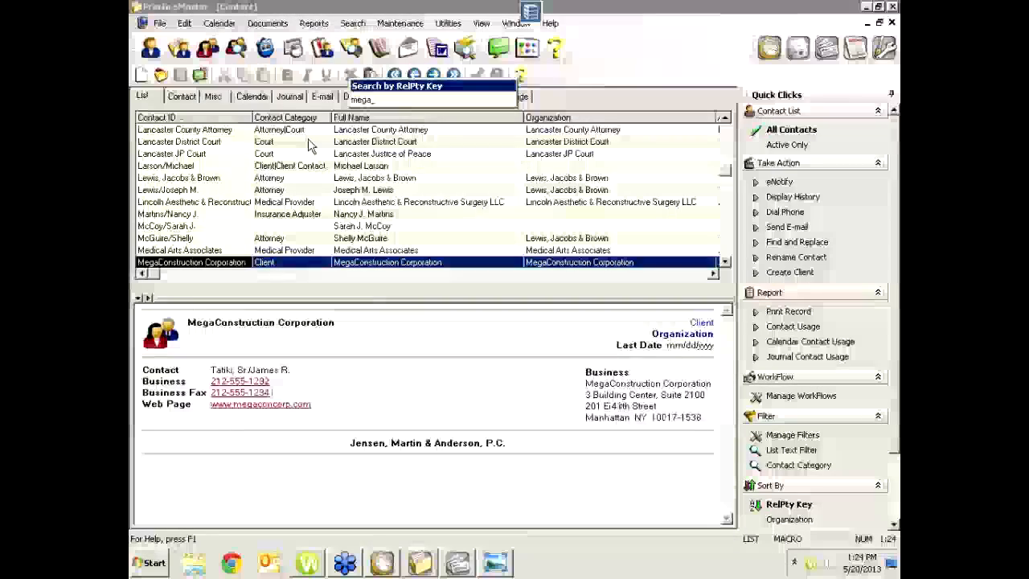
pyautogui.doubleClick(229, 262)
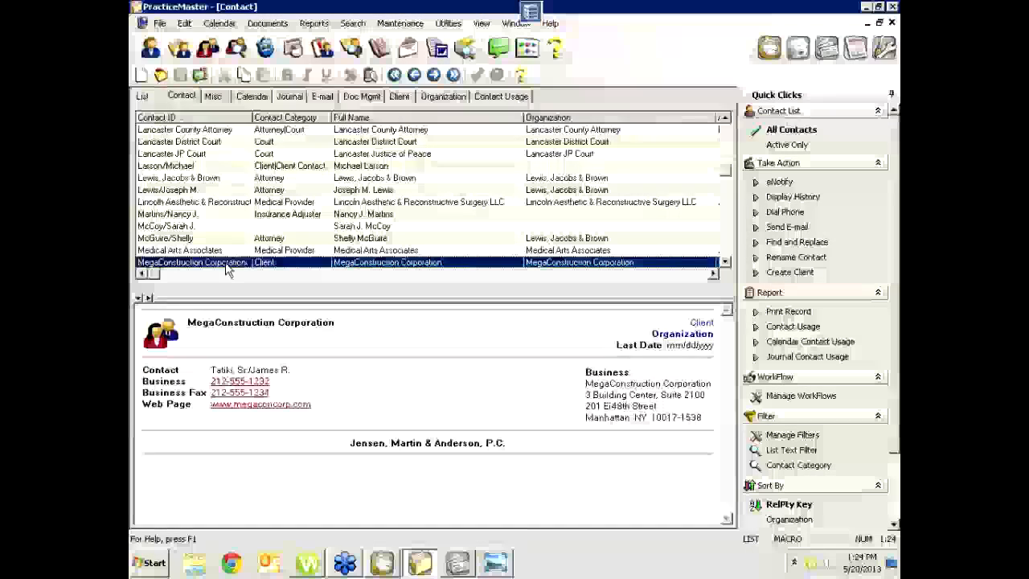
# Step: Abbreviate "Street" to "St" in MegaConstruction Corporation's business address and save, accepting the affected matter and the associated contacts update without selecting any field
pyautogui.click(287, 204)
pyautogui.press('BackSpace')
pyautogui.press('BackSpace')
pyautogui.press('BackSpace')
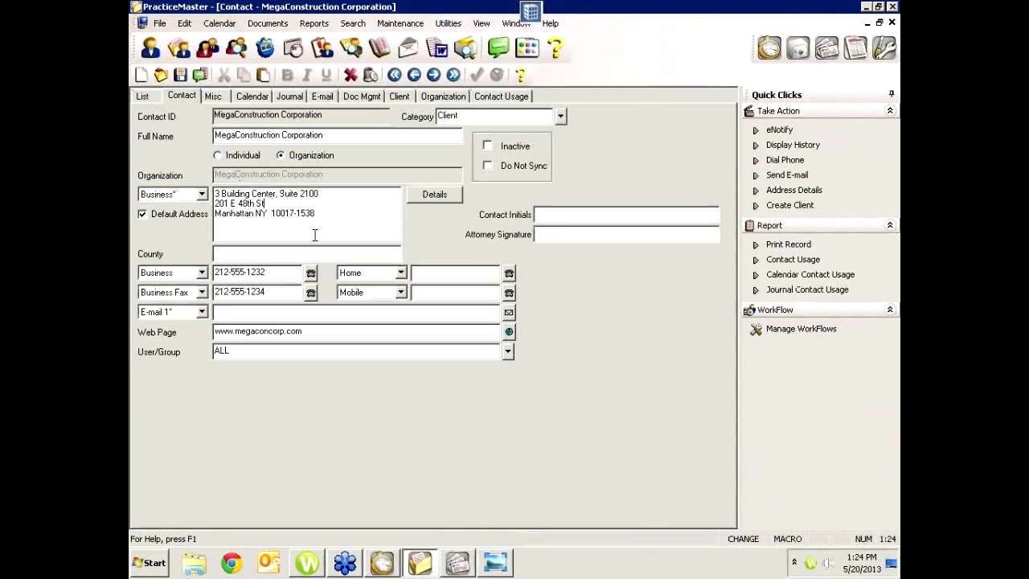
pyautogui.hotkey('ctrl', 's')
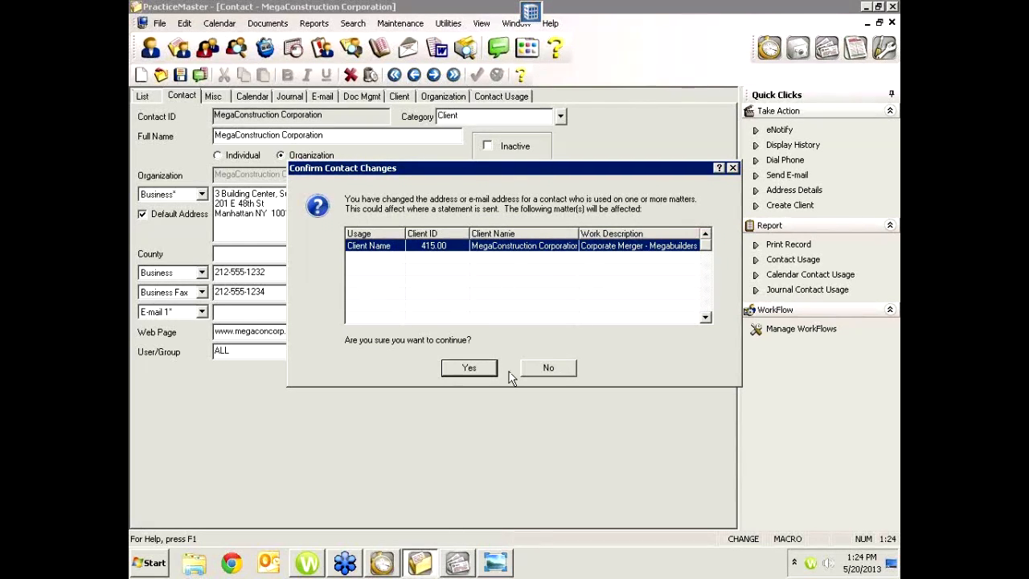
pyautogui.click(479, 368)
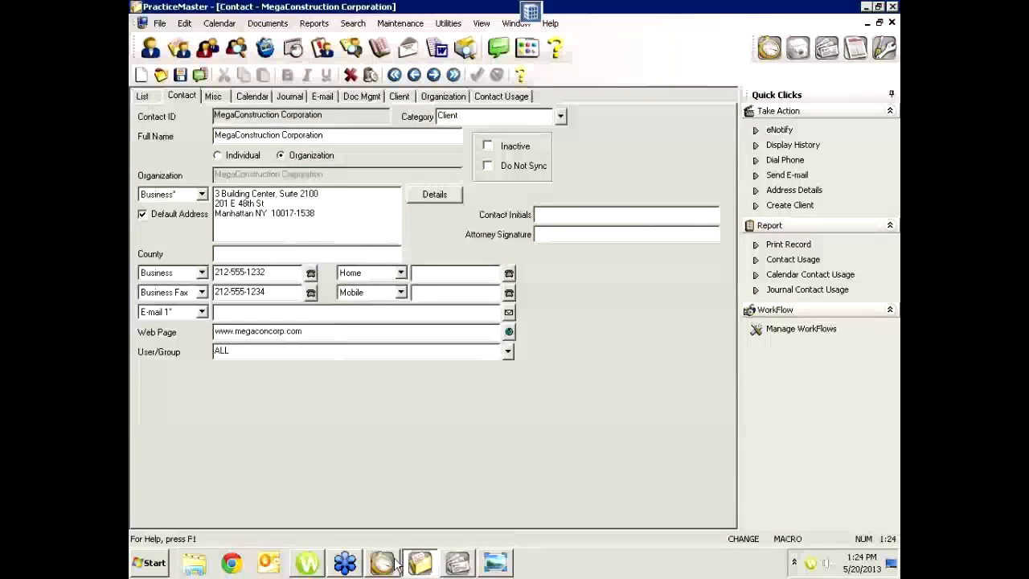
pyautogui.click(475, 368)
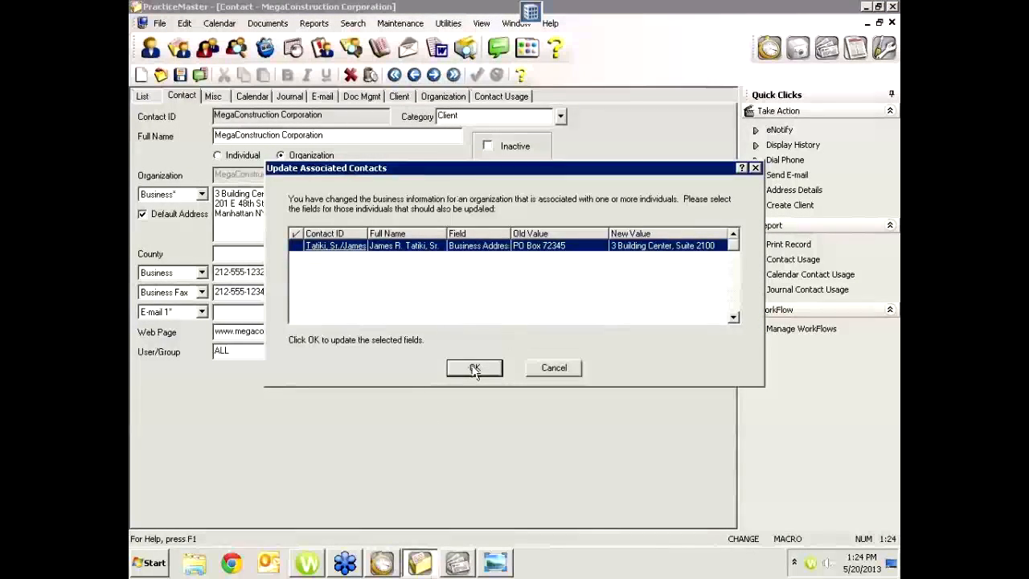
# Step: Switch to Tabs3, close and reopen the client record by looking up "MegaConstruction", and check the street line of its business address
pyautogui.click(383, 565)
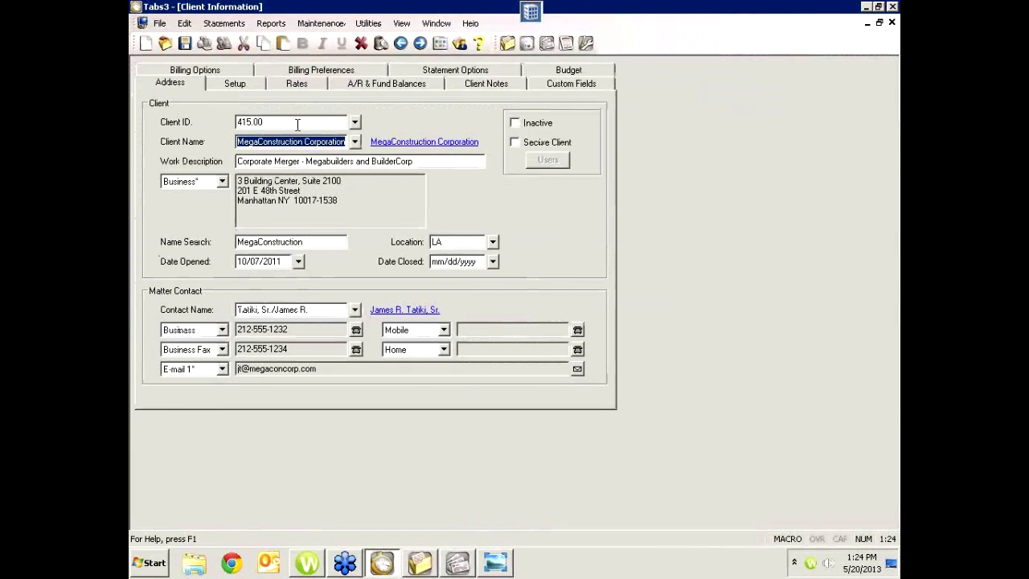
pyautogui.press('Escape')
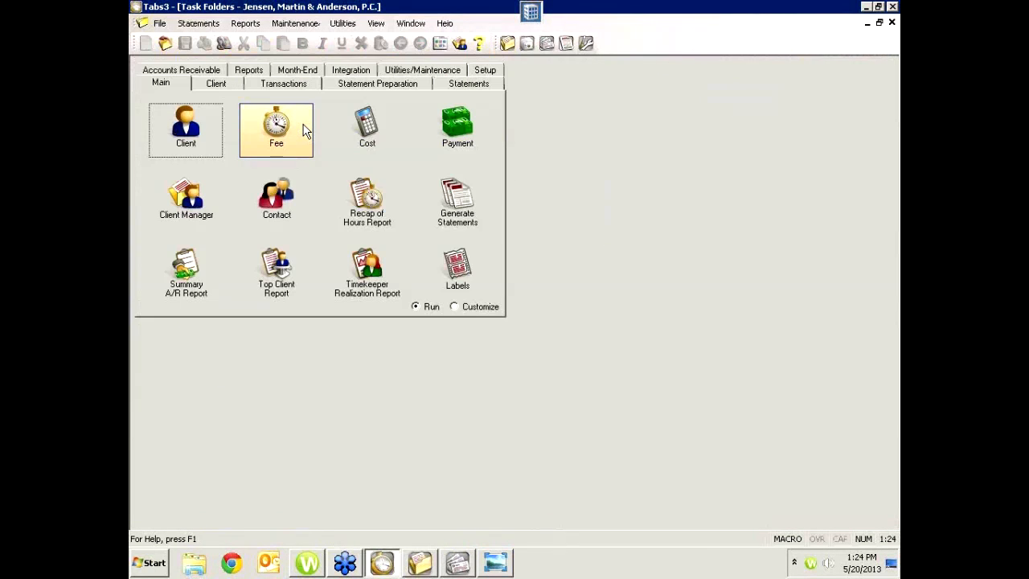
pyautogui.click(193, 137)
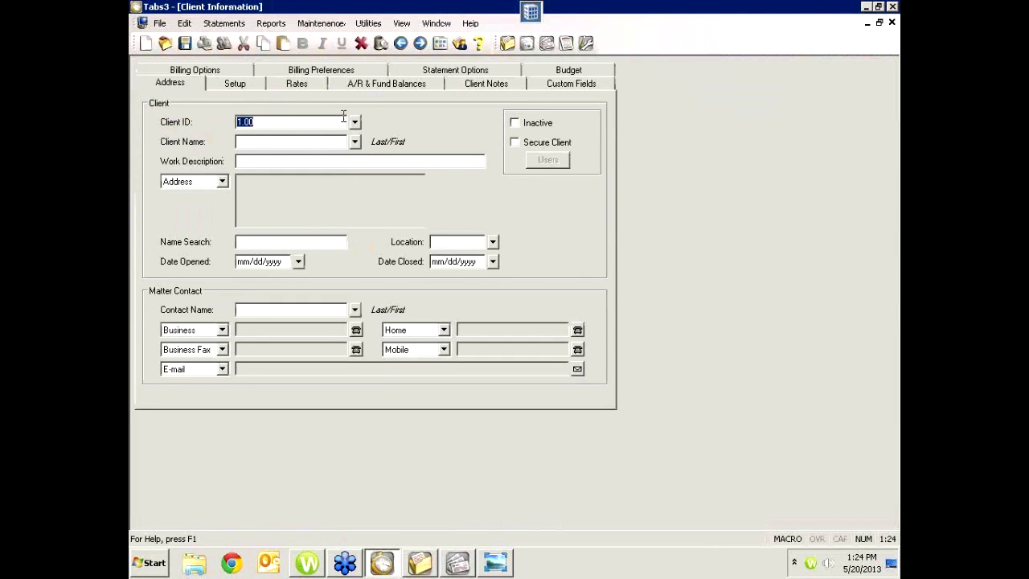
pyautogui.write('megaConstruction')
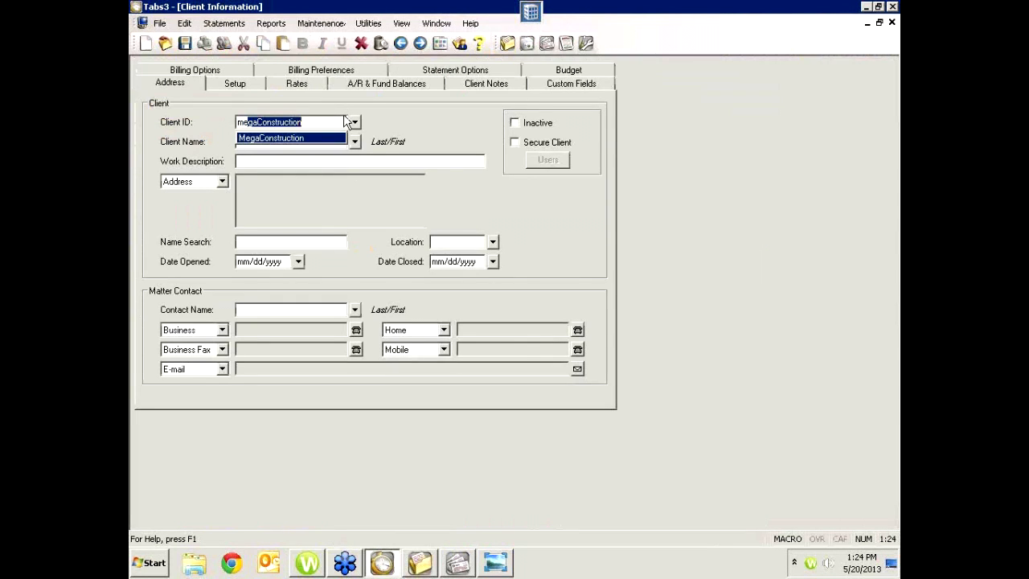
pyautogui.press('Return')
pyautogui.press('Tab')
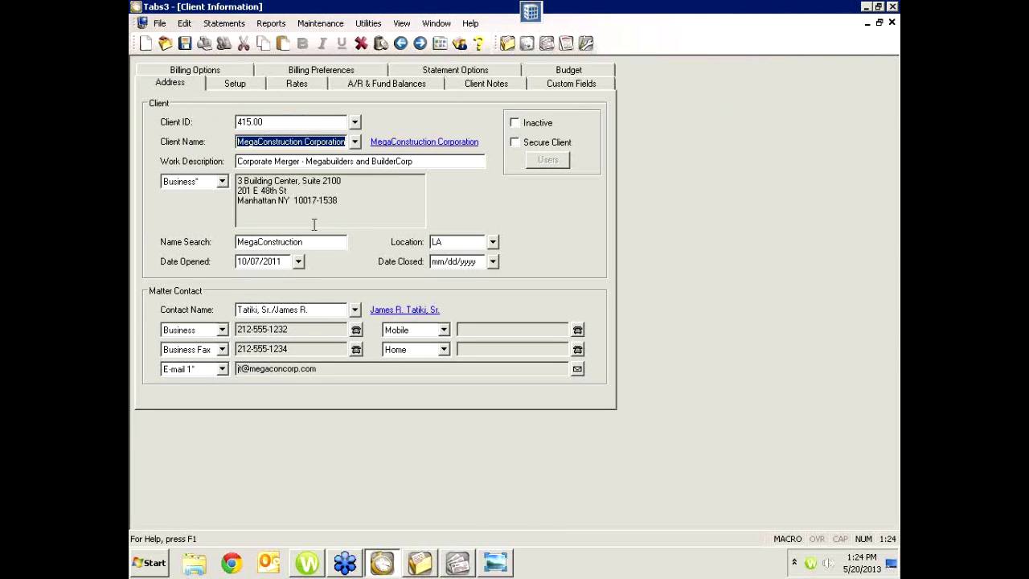
pyautogui.click(308, 192)
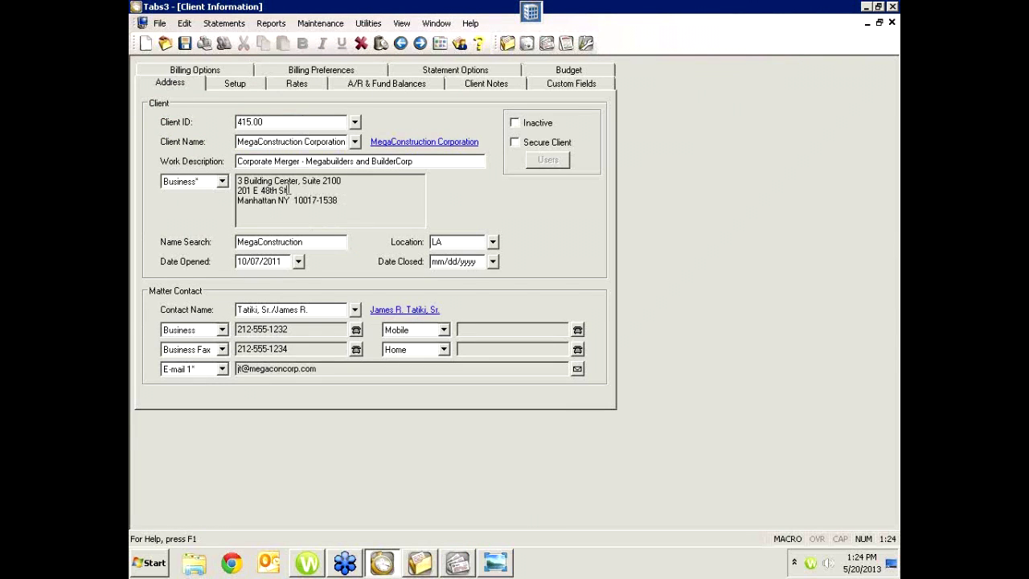
pyautogui.moveTo(289, 190); pyautogui.dragTo(230, 193)
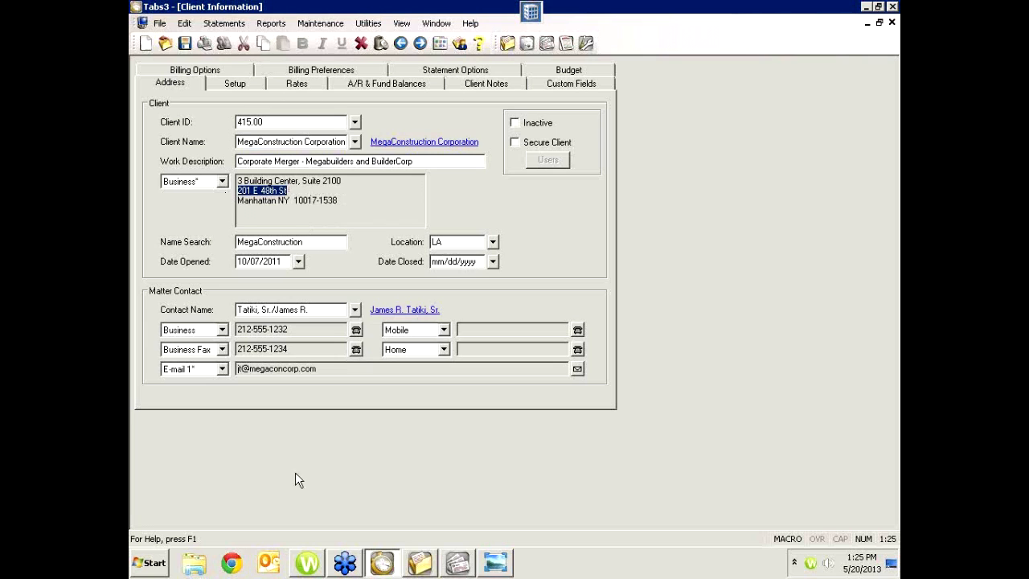
# Step: Switch to PracticeMaster, change "St" to "Street" in MegaConstruction Corporation's business address, start saving, and decline the contact change for the affected matter
pyautogui.click(431, 572)
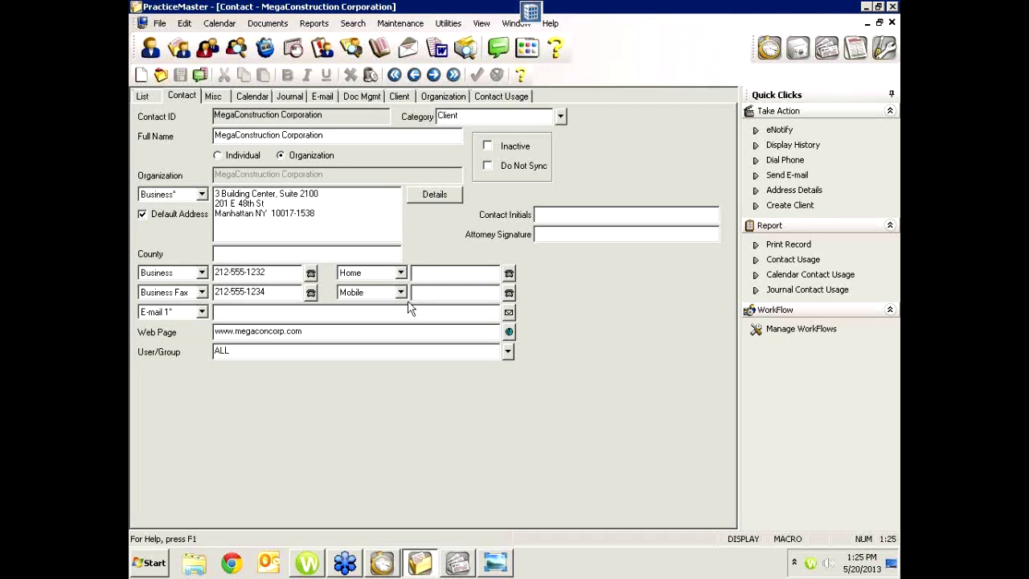
pyautogui.click(303, 205)
pyautogui.write('reet')
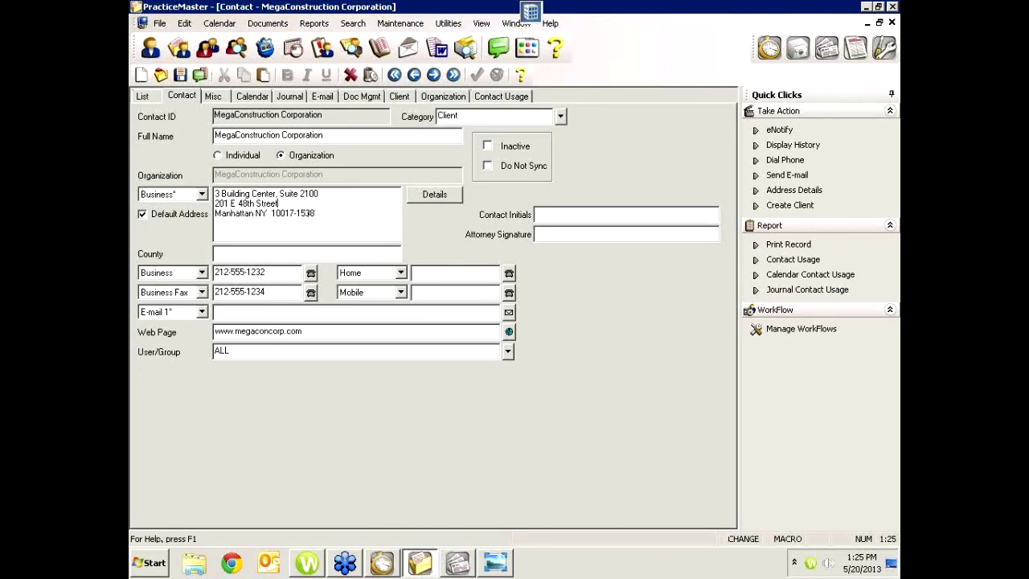
pyautogui.hotkey('ctrl', 's')
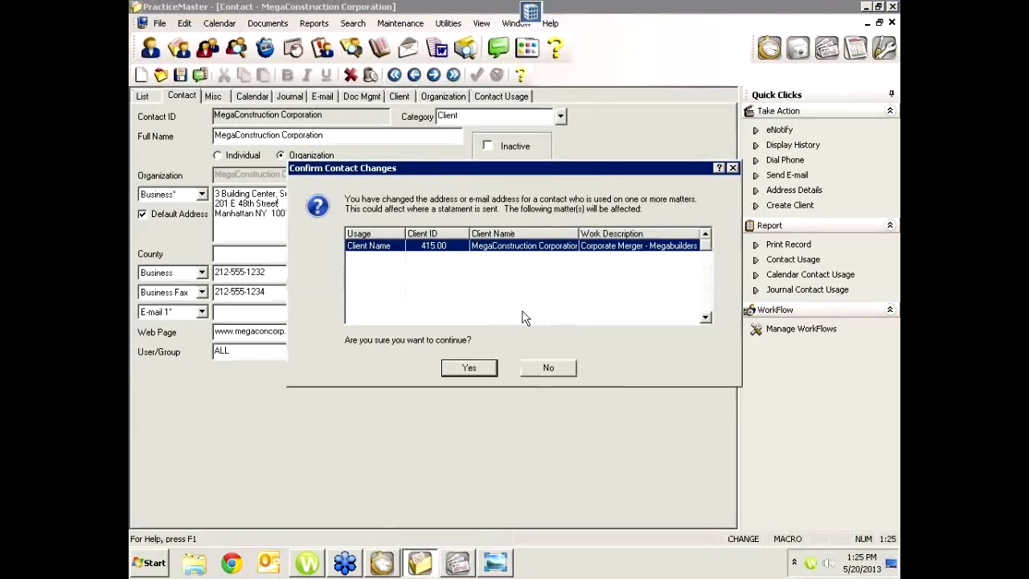
pyautogui.moveTo(518, 170); pyautogui.dragTo(487, 173)
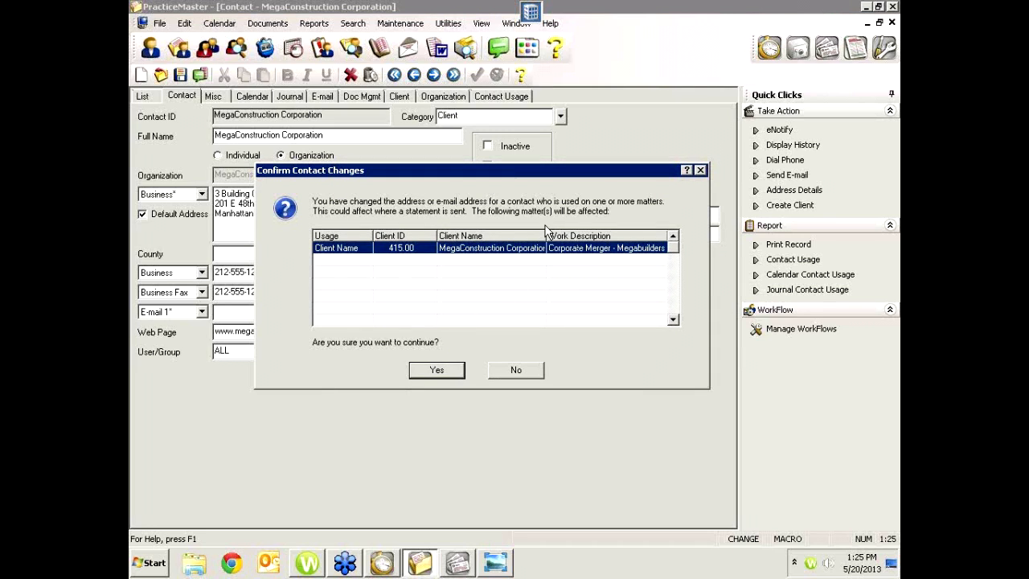
pyautogui.moveTo(578, 171); pyautogui.dragTo(580, 188)
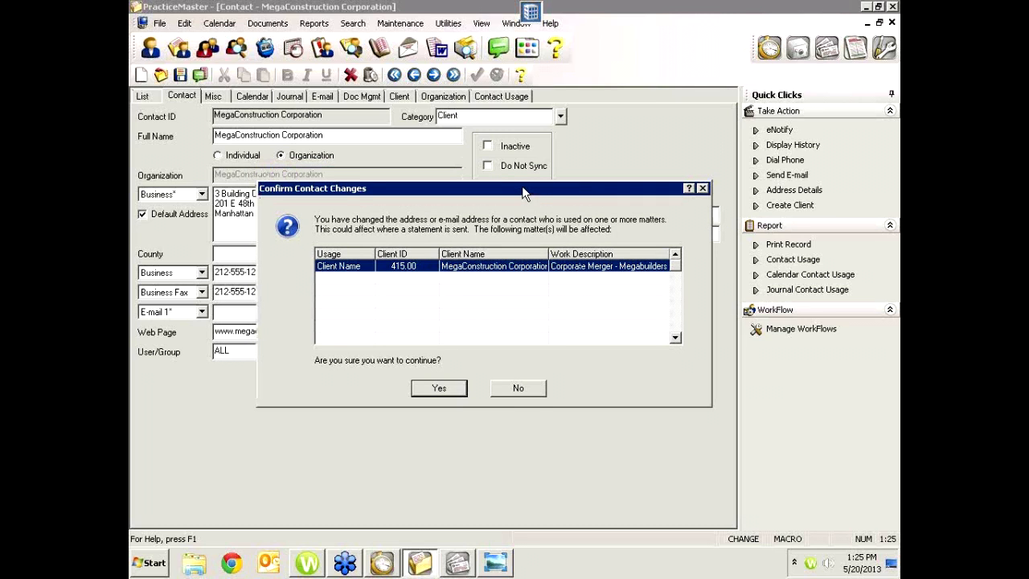
pyautogui.moveTo(521, 186); pyautogui.dragTo(520, 181)
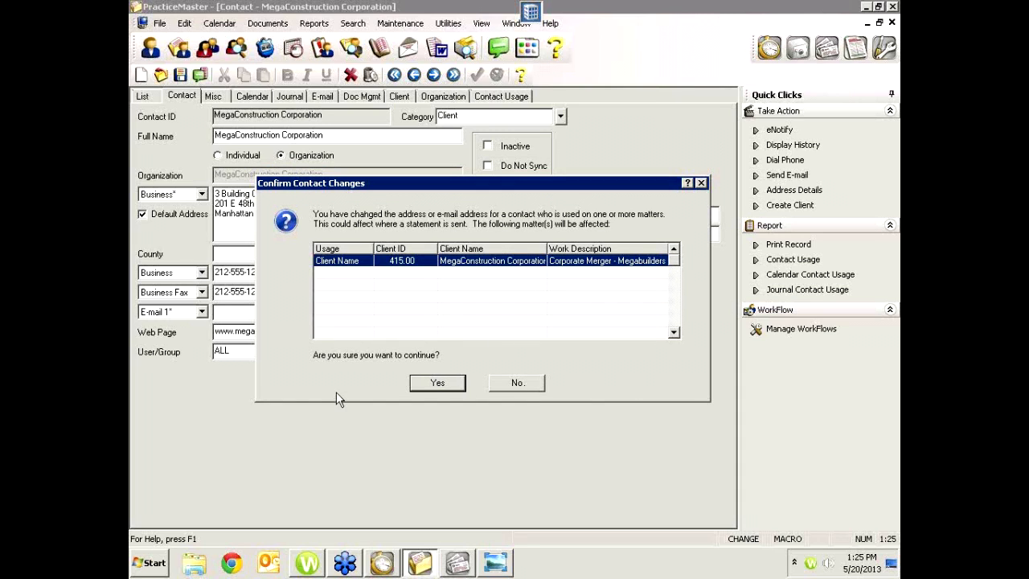
pyautogui.click(517, 384)
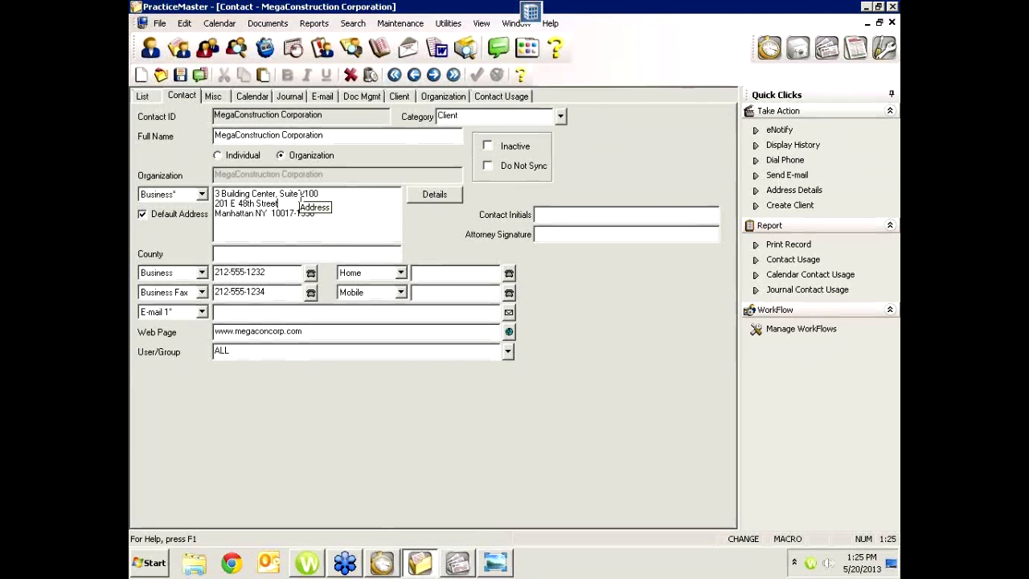
# Step: Display the contact's history, saving the address change and accepting both update dialogs without selecting any associated field, and close the history
pyautogui.click(778, 147)
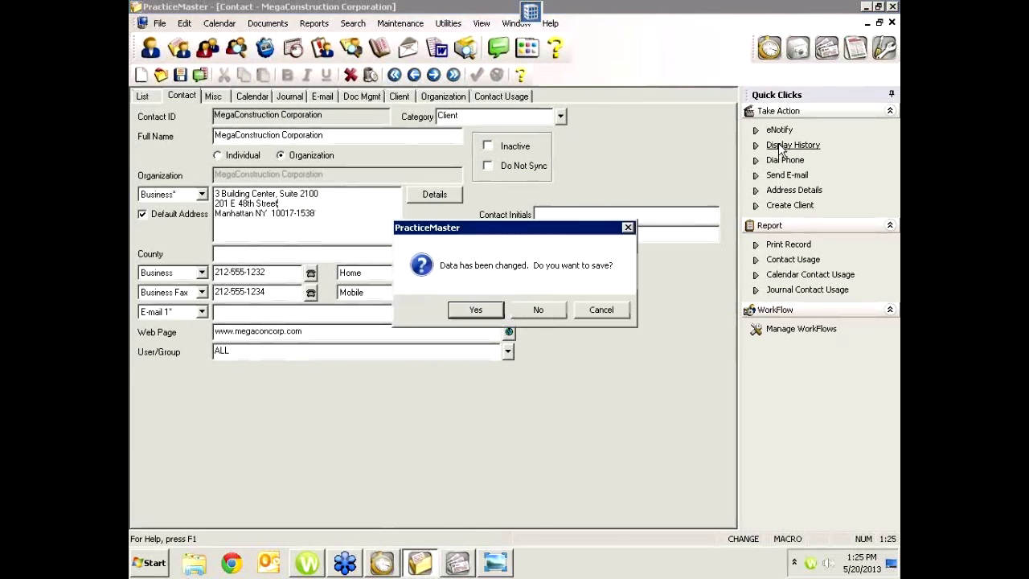
pyautogui.click(491, 311)
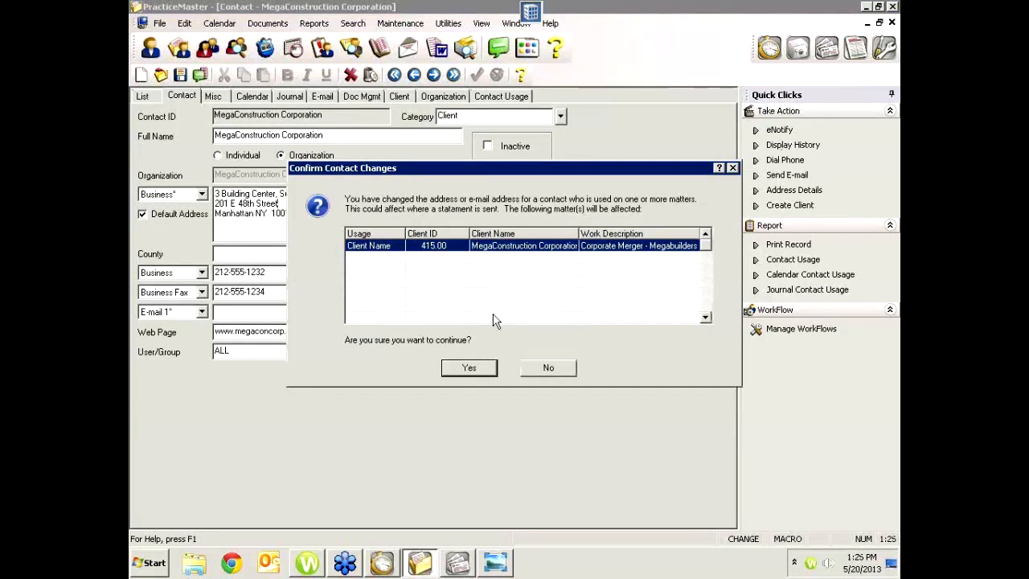
pyautogui.click(471, 365)
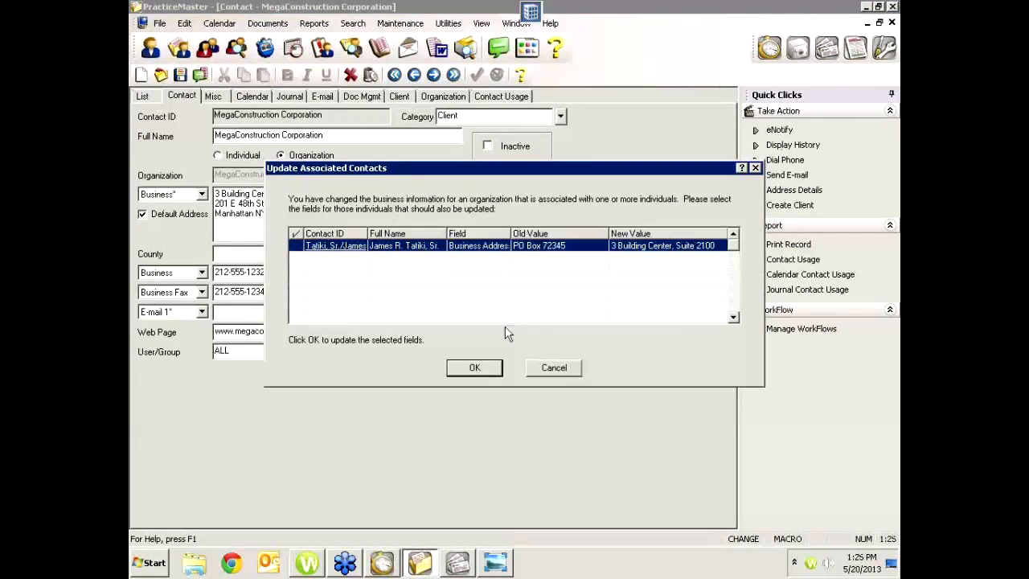
pyautogui.click(482, 368)
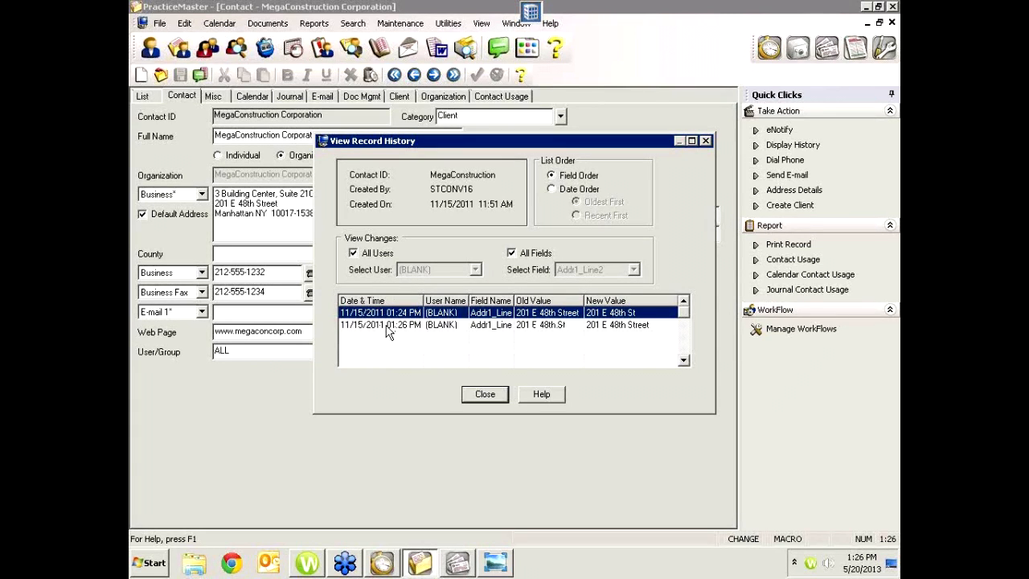
pyautogui.click(486, 395)
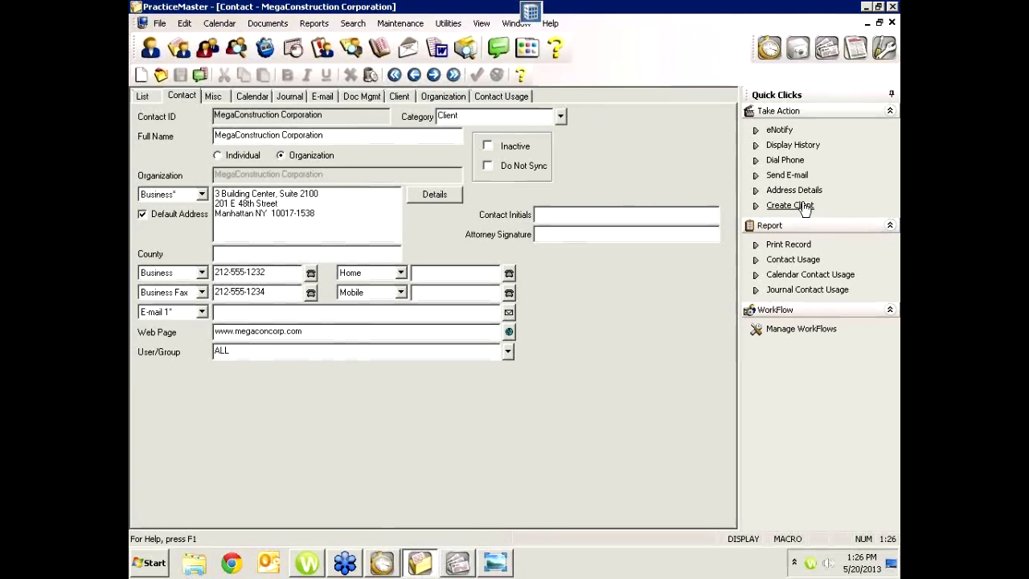
# Step: View MegaConstruction Corporation's record history in date order with the most recent changes first, and close it
pyautogui.click(786, 149)
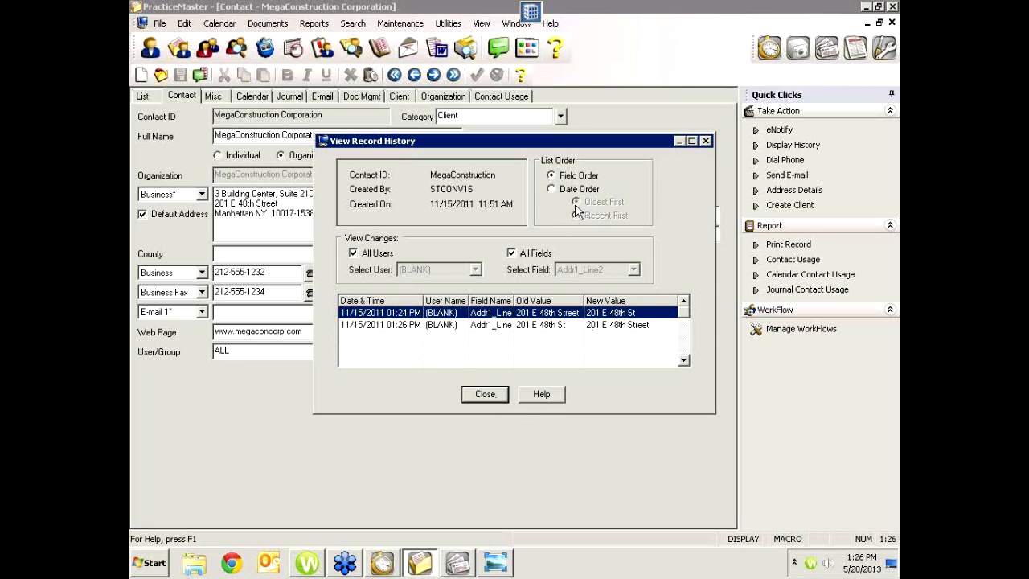
pyautogui.click(555, 192)
pyautogui.click(577, 216)
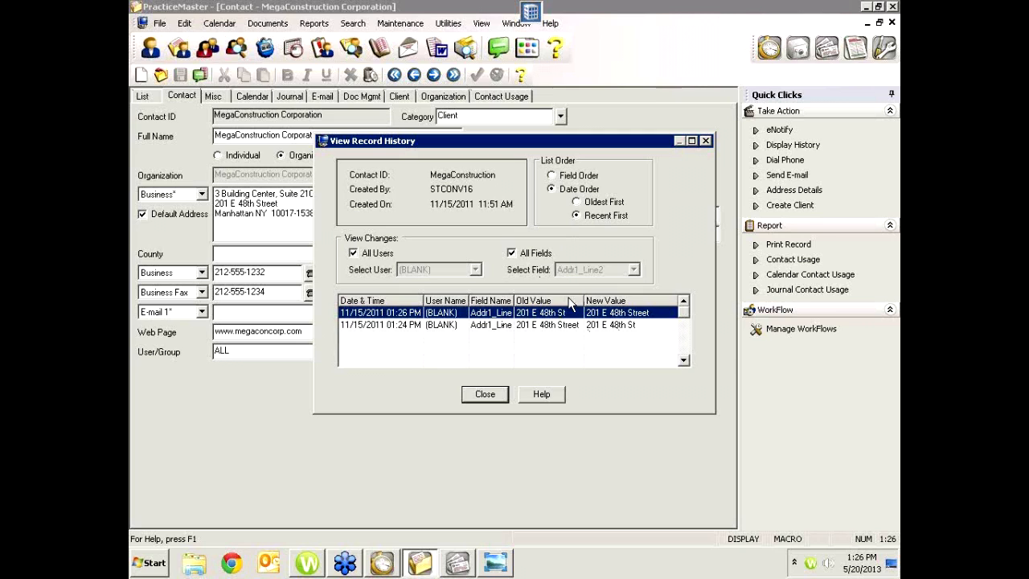
pyautogui.click(485, 394)
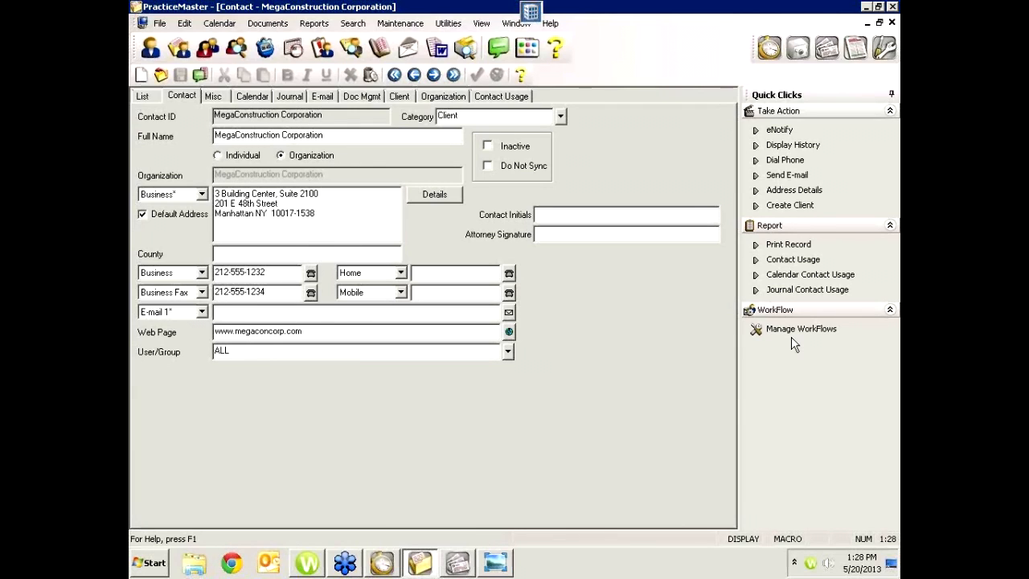
# Step: Switch to Tabs3, try to edit the business address directly in the client record, and dismiss the notice
pyautogui.click(384, 565)
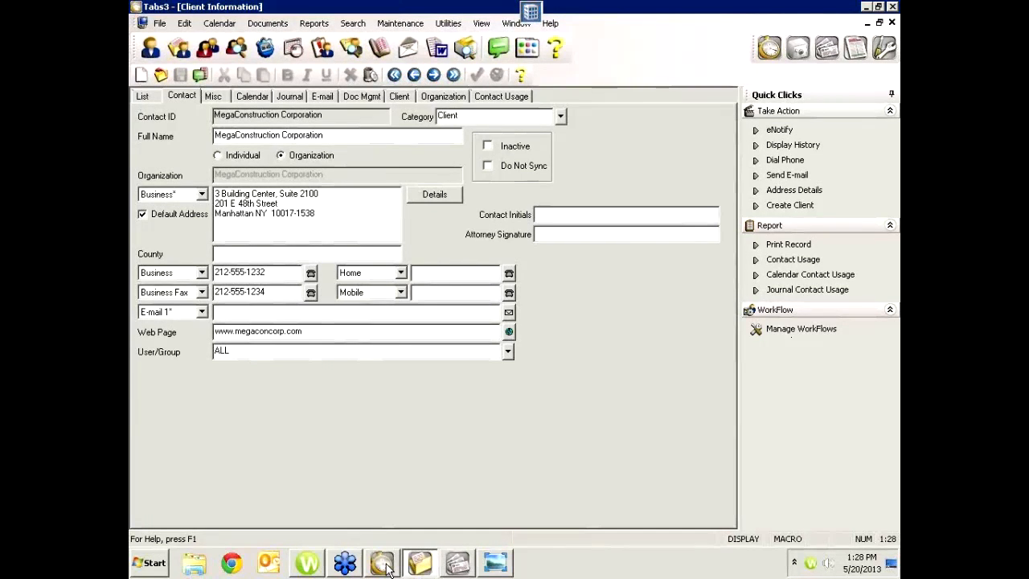
pyautogui.click(352, 206)
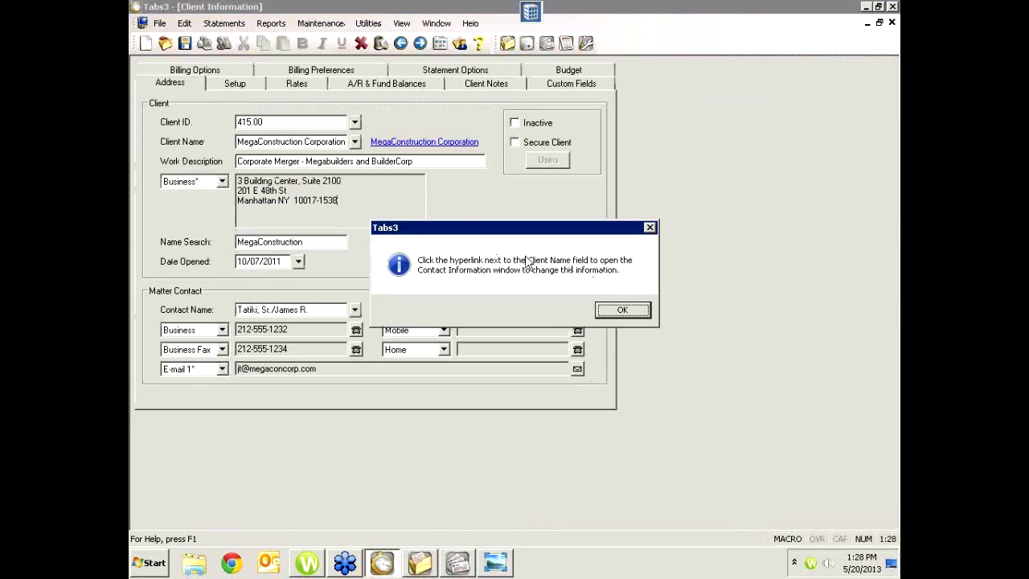
pyautogui.click(626, 316)
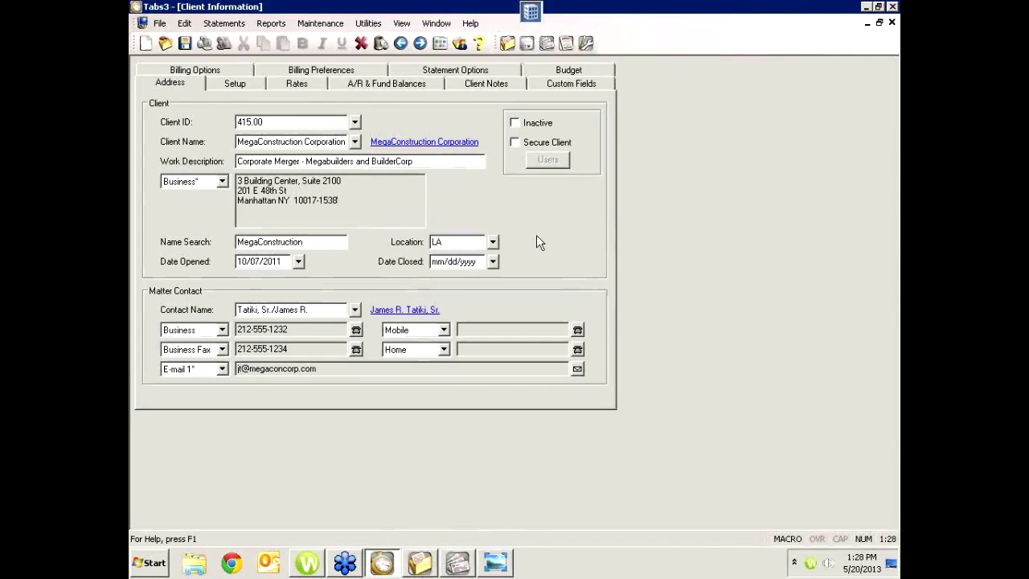
# Step: Open the linked contact record for the Client Name, review its address and web page, and close it
pyautogui.click(440, 142)
pyautogui.moveTo(538, 126); pyautogui.dragTo(597, 100)
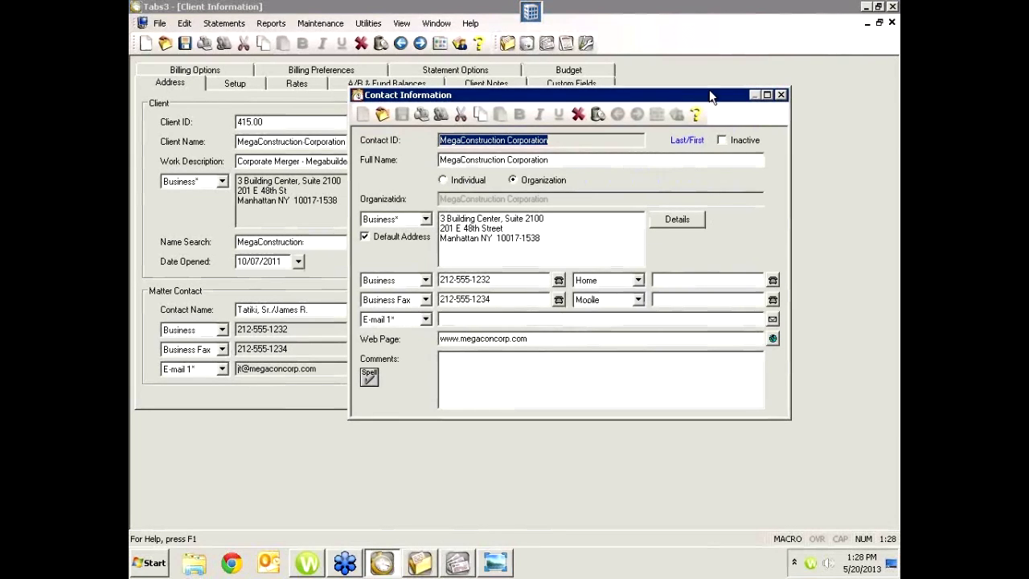
pyautogui.click(558, 242)
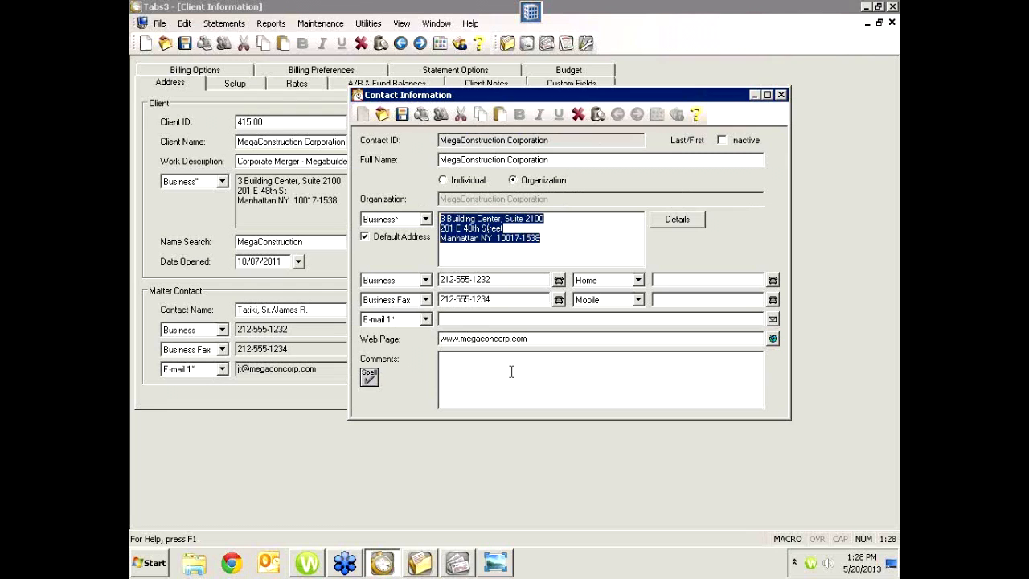
pyautogui.moveTo(540, 339); pyautogui.dragTo(345, 334)
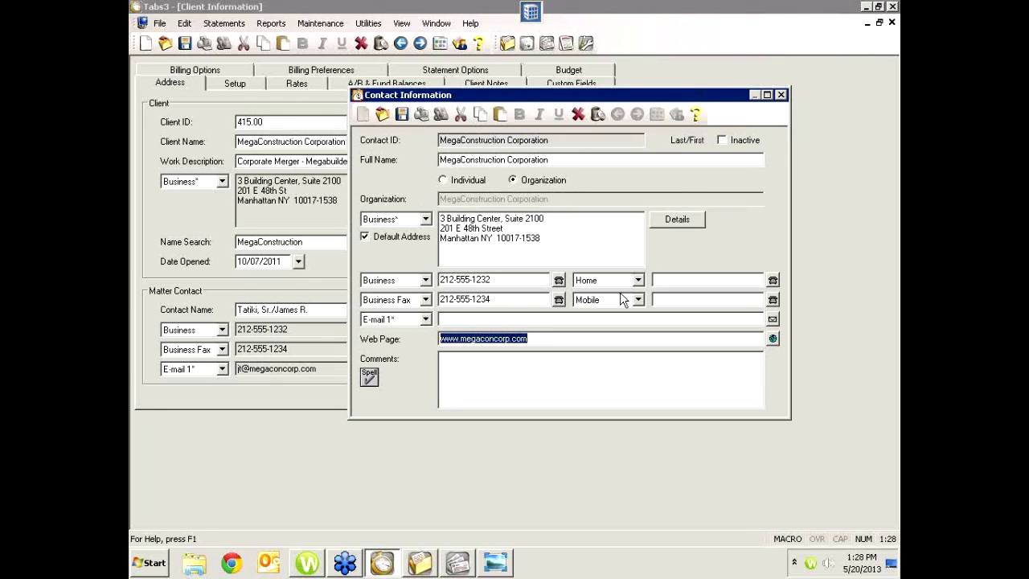
pyautogui.click(781, 96)
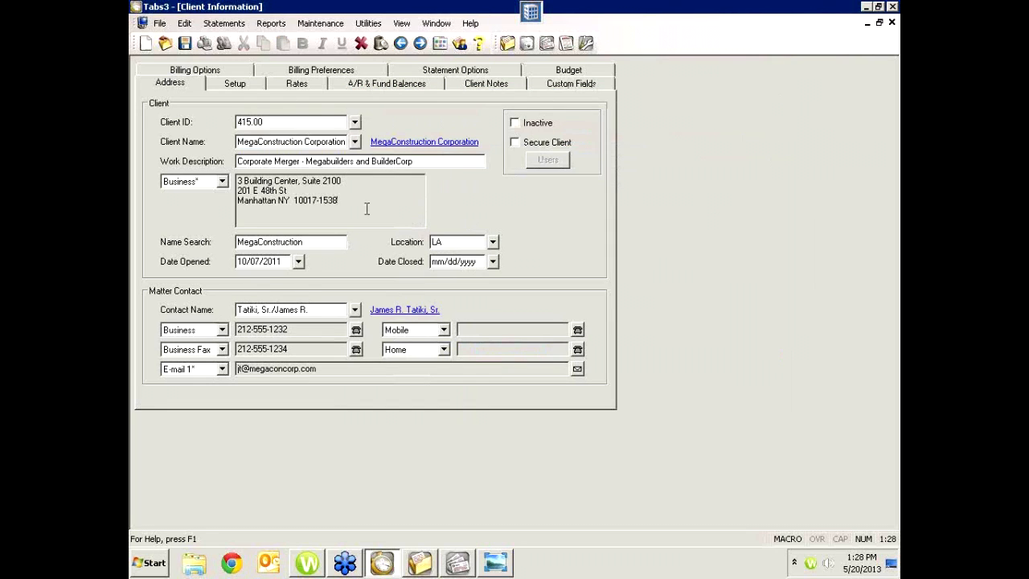
# Step: Try again to edit the address in the client record, reopen the linked MegaConstruction Corporation contact, and close it
pyautogui.click(366, 209)
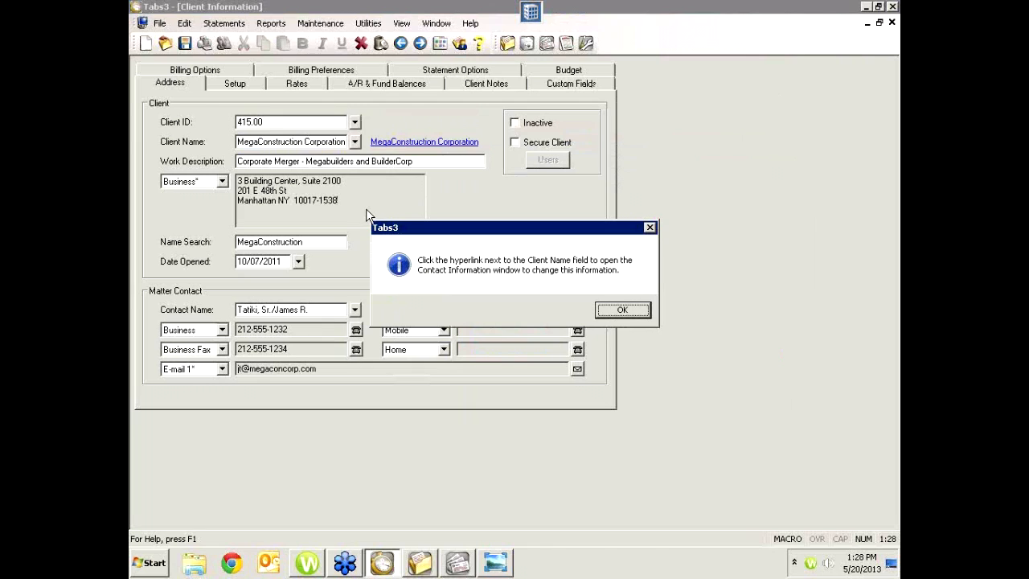
pyautogui.click(621, 310)
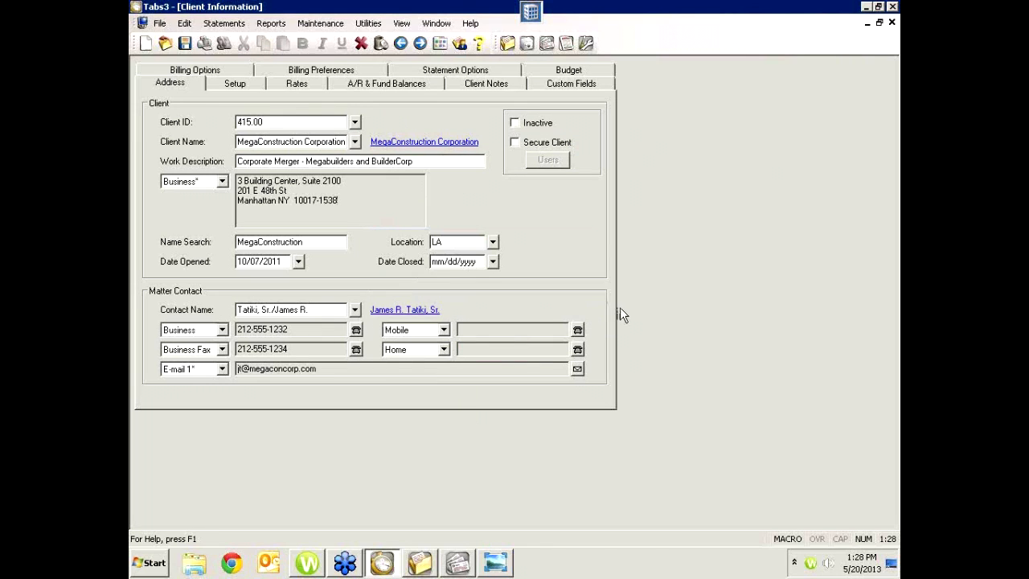
pyautogui.click(444, 143)
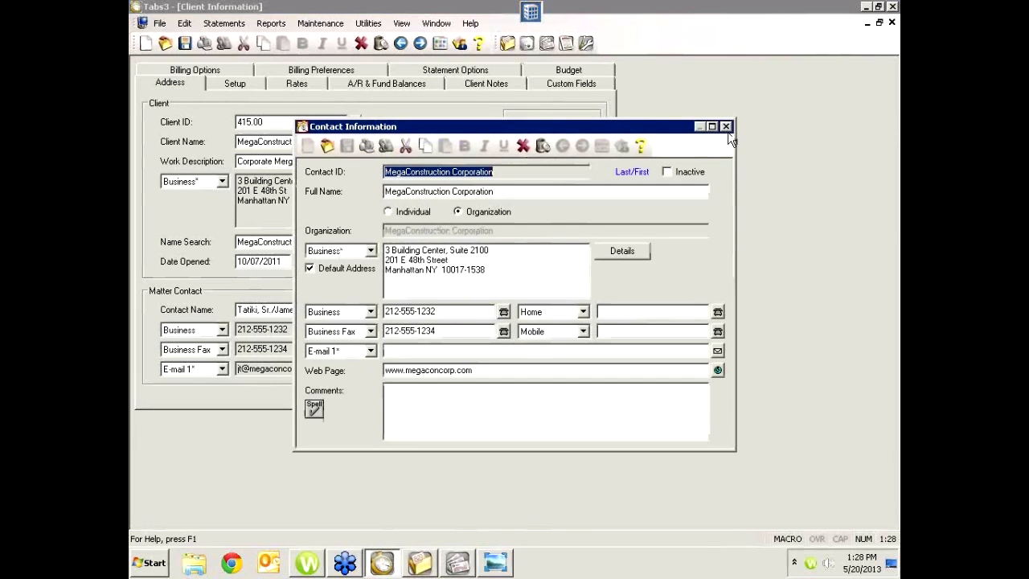
pyautogui.click(726, 127)
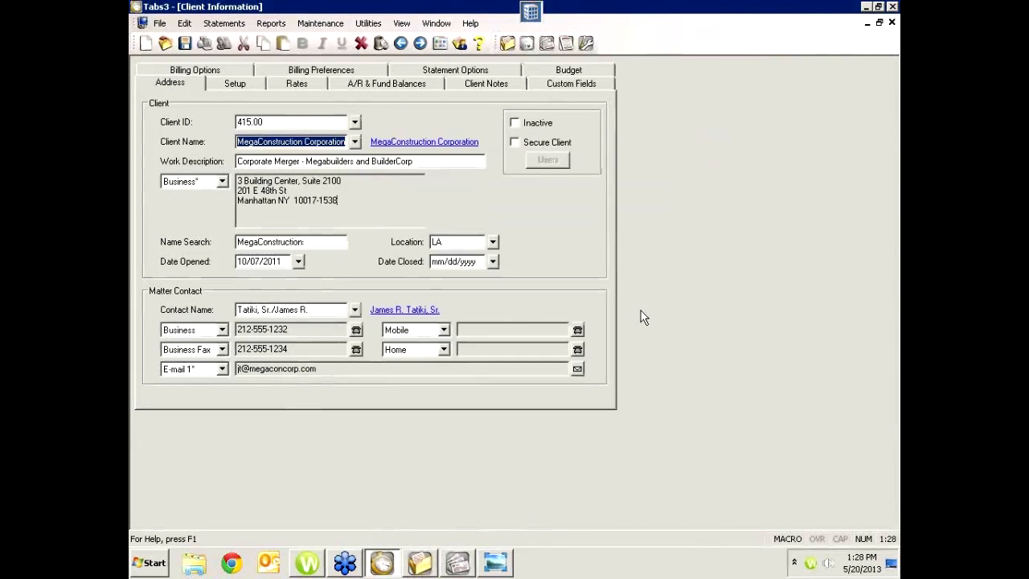
# Step: Switch to PracticeMaster to view the same MegaConstruction Corporation contact, and return to the client record in Tabs3
pyautogui.click(423, 568)
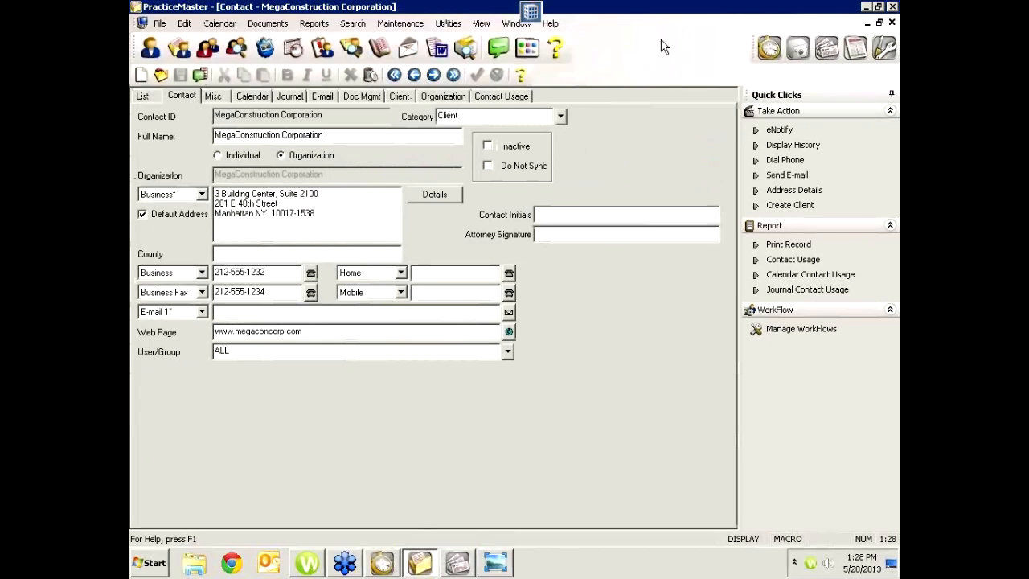
pyautogui.click(383, 567)
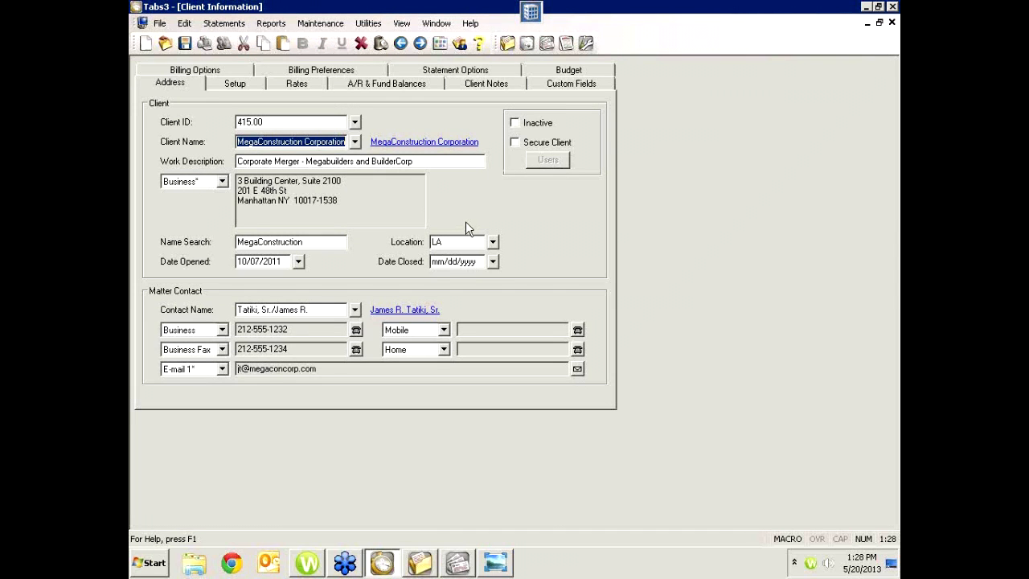
# Step: Switch to PracticeMaster, locate MegaConstruction Corporation in the contact list, and reopen its contact record
pyautogui.click(420, 563)
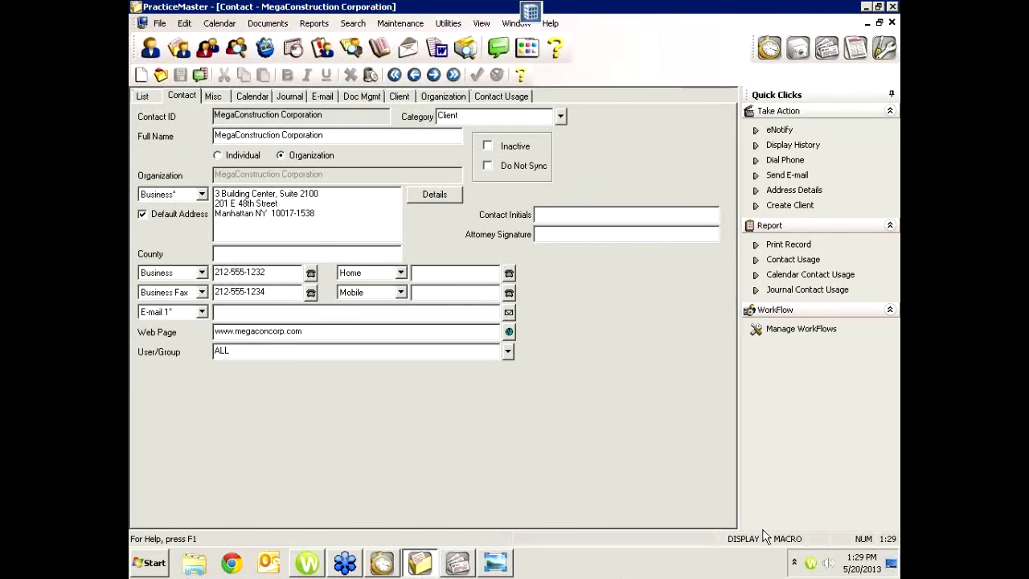
pyautogui.click(788, 331)
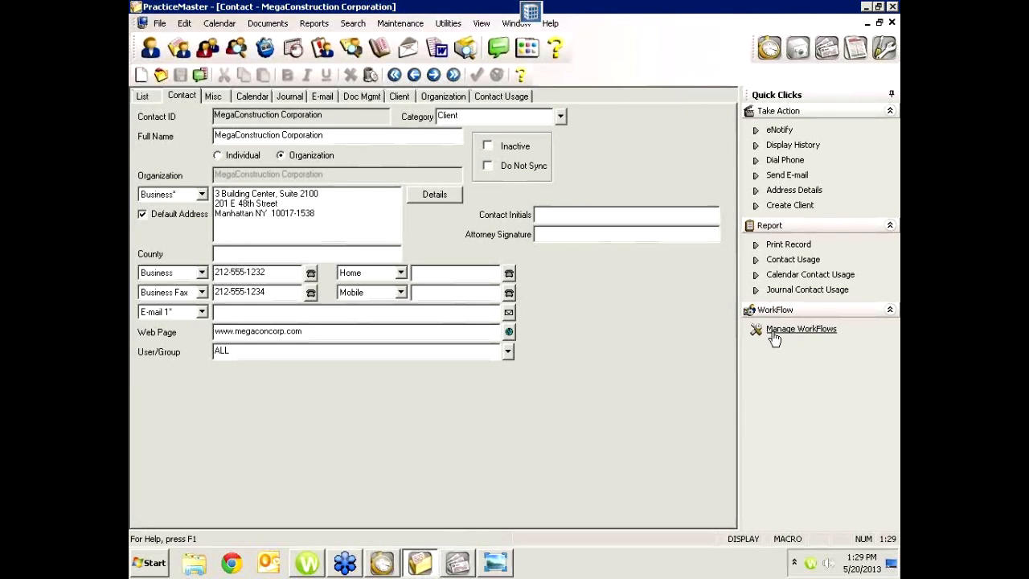
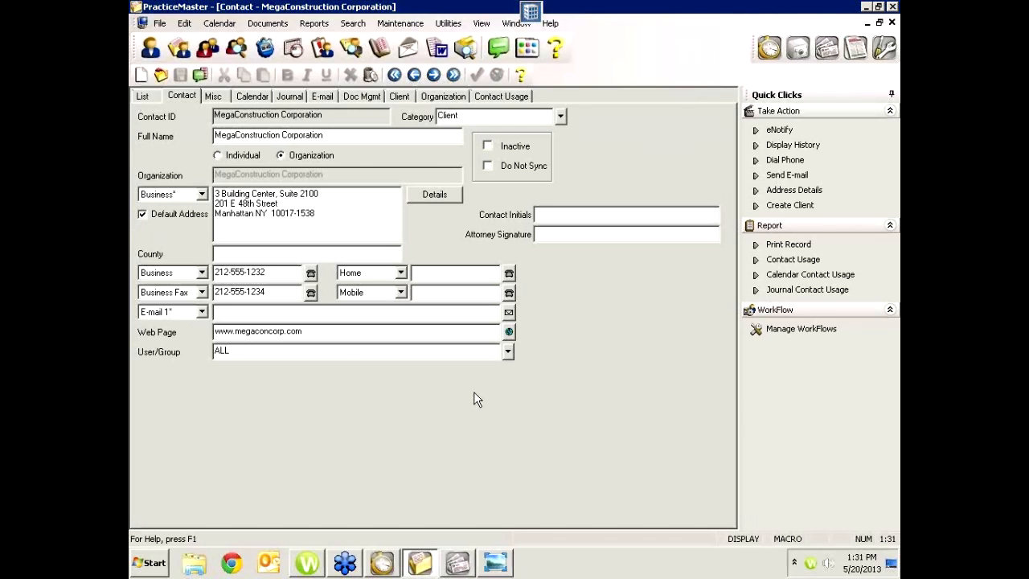
pyautogui.click(149, 95)
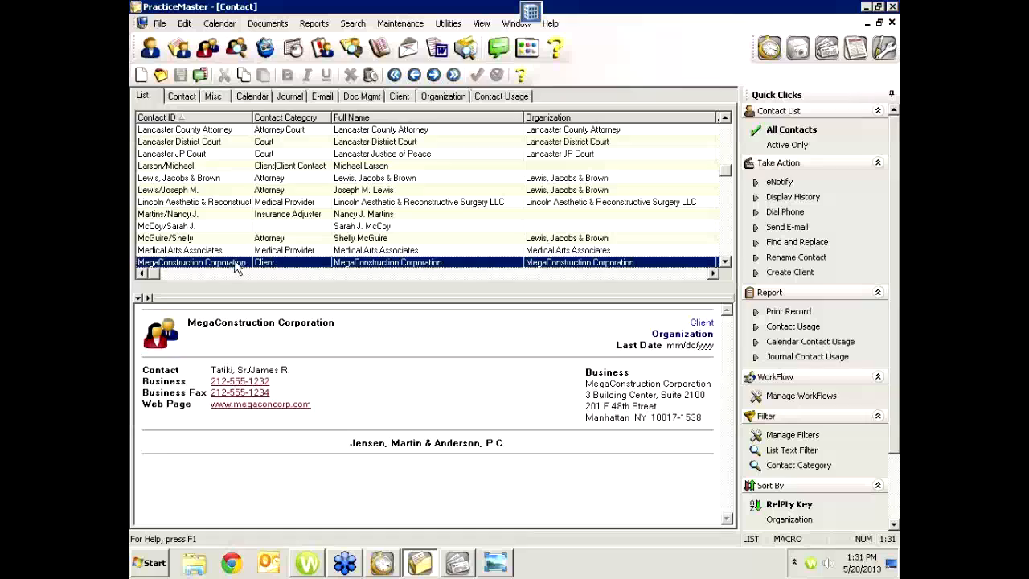
pyautogui.click(183, 97)
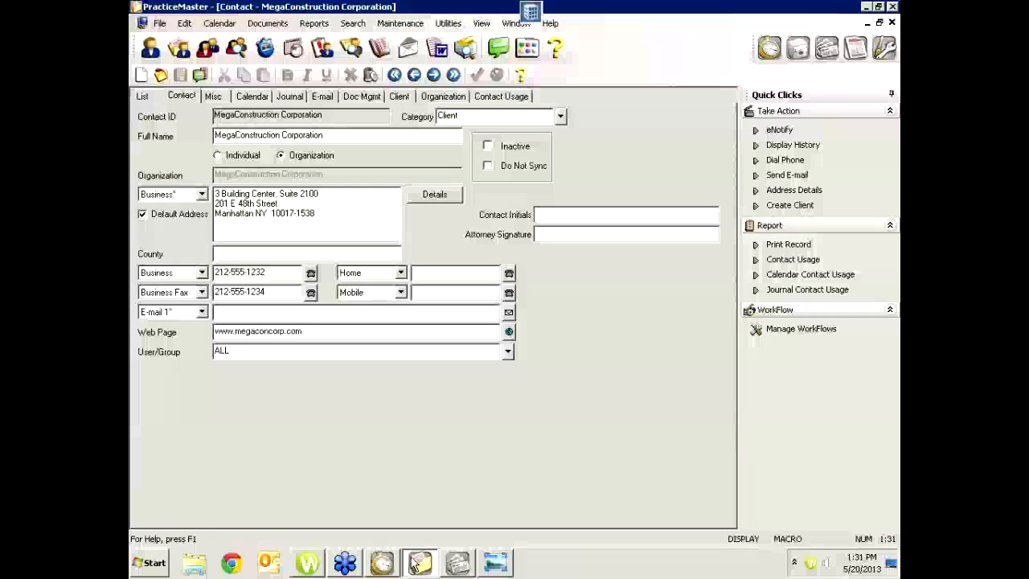
# Step: Return to Tabs3, view the contact record linked to the Client Name, and close it
pyautogui.click(384, 562)
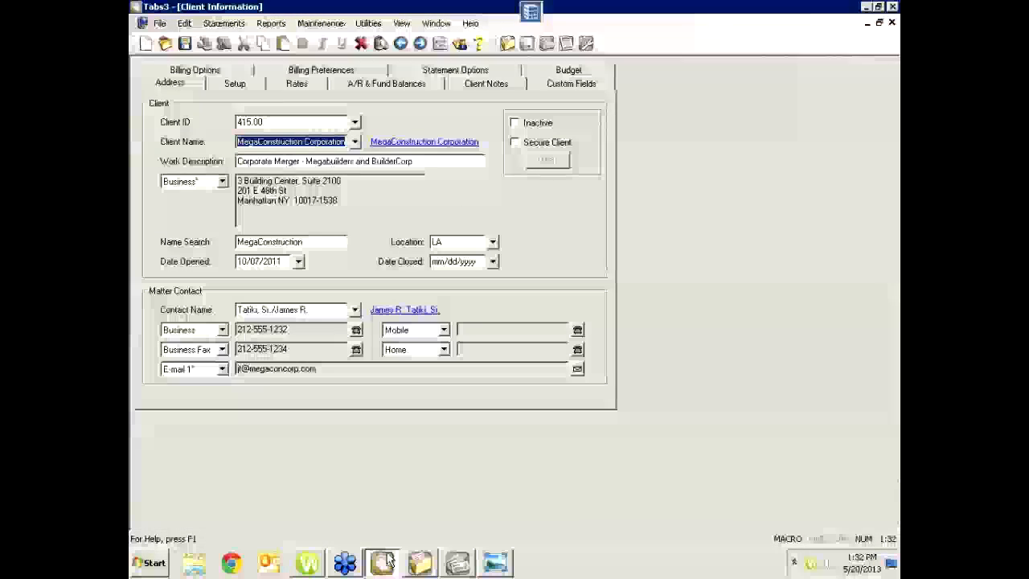
pyautogui.click(441, 143)
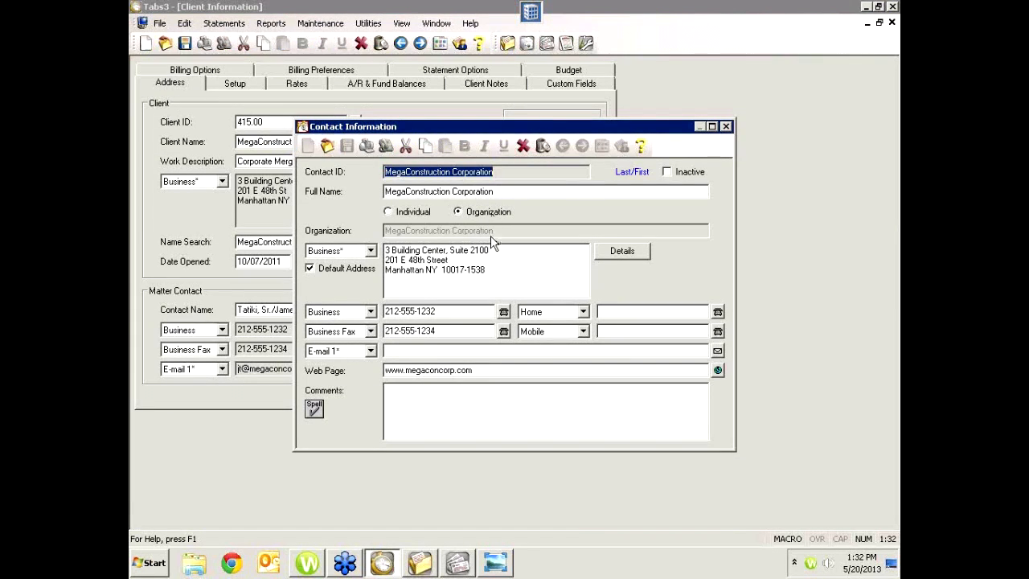
pyautogui.click(726, 126)
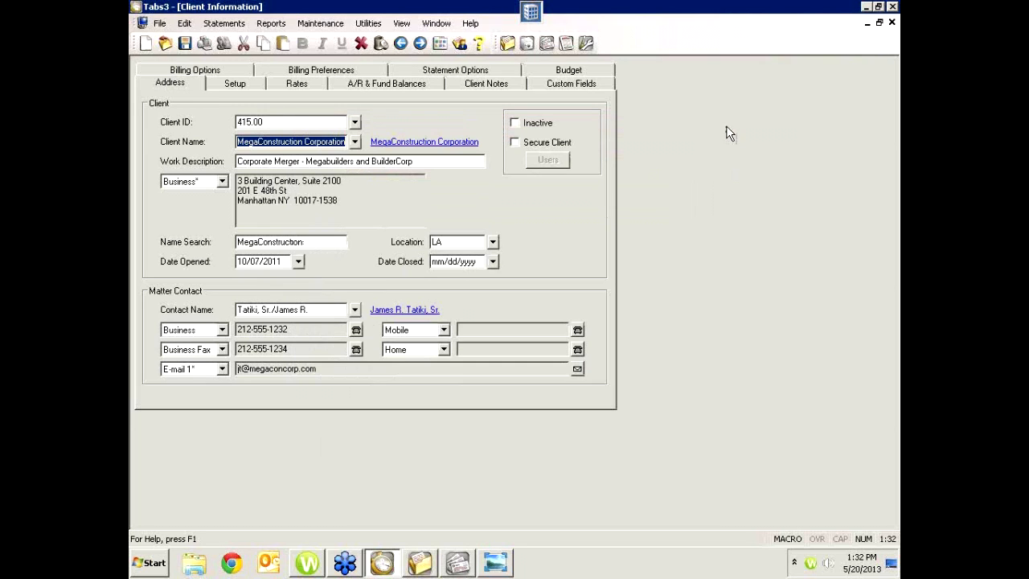
# Step: Open the linked matter contact record, move it aside to compare its business address with the client's, and close it
pyautogui.click(420, 311)
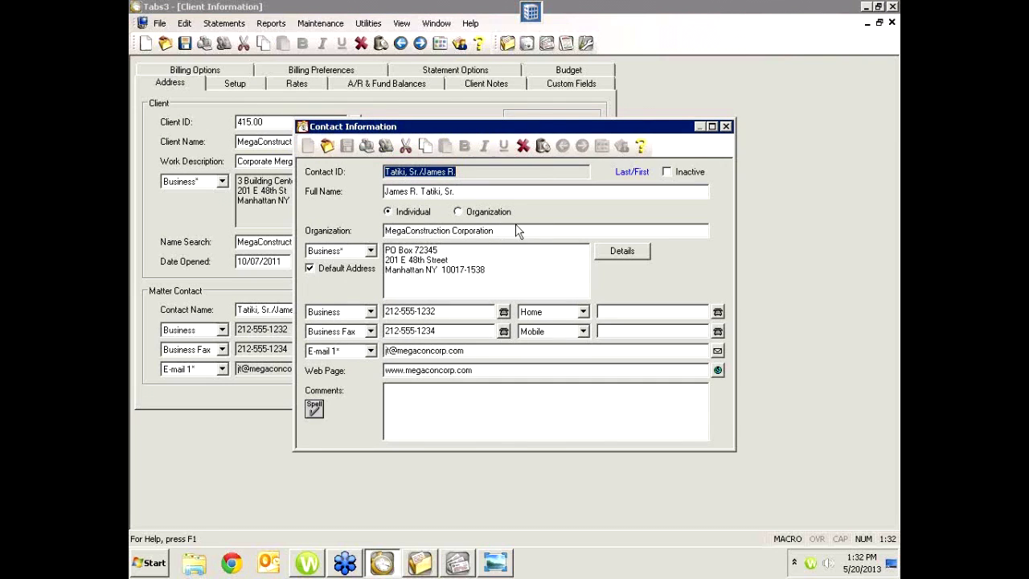
pyautogui.moveTo(569, 124); pyautogui.dragTo(591, 119)
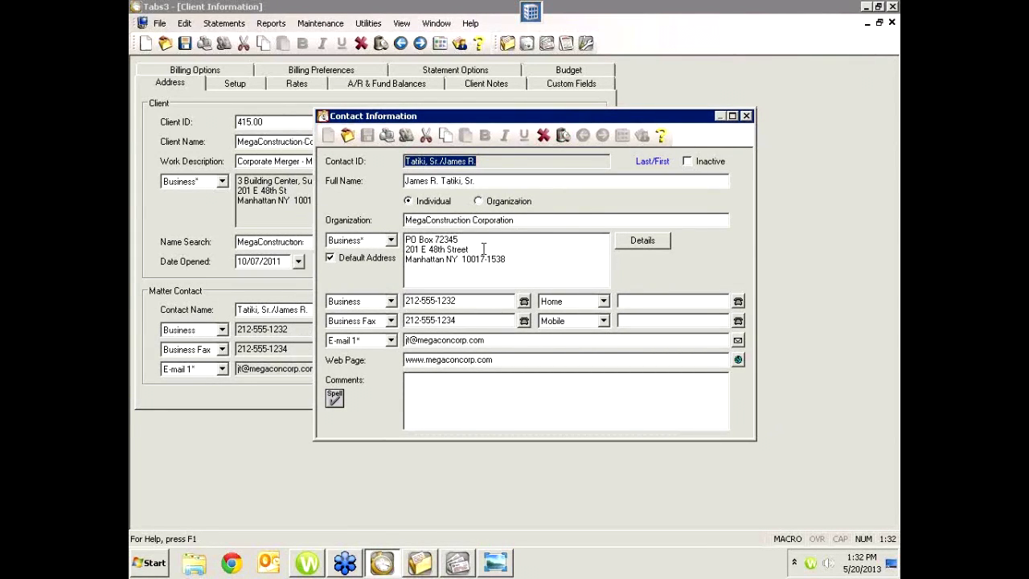
pyautogui.click(518, 223)
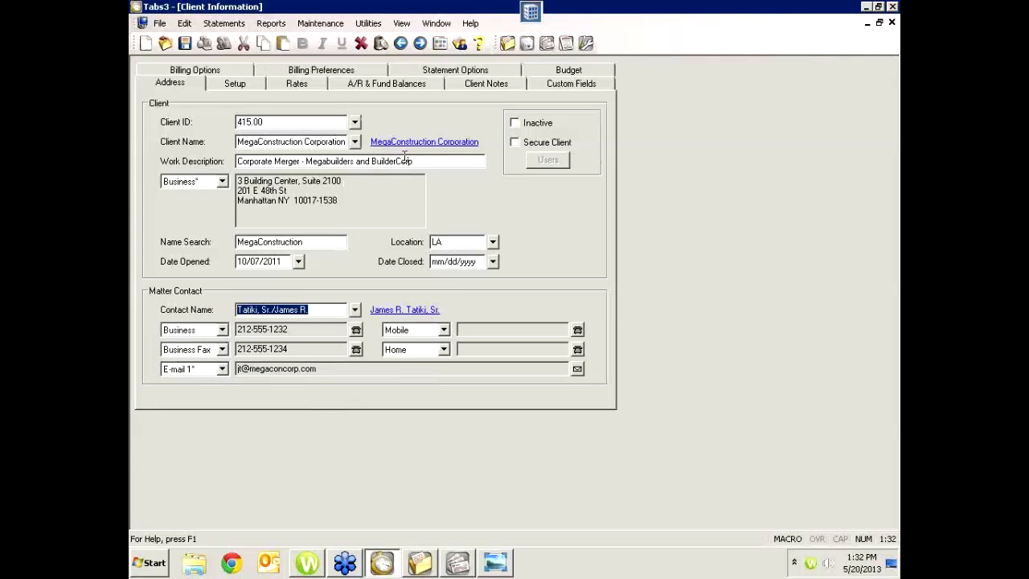
# Step: Reopen the client's linked MegaConstruction Corporation contact, highlight its full business address, and close the record without changes
pyautogui.click(402, 142)
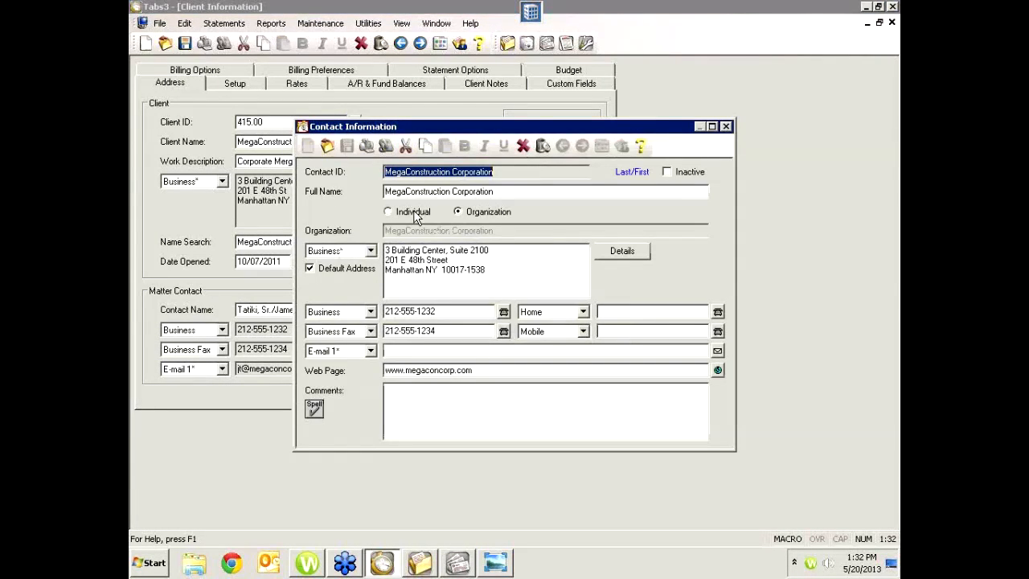
pyautogui.moveTo(494, 272); pyautogui.dragTo(366, 249)
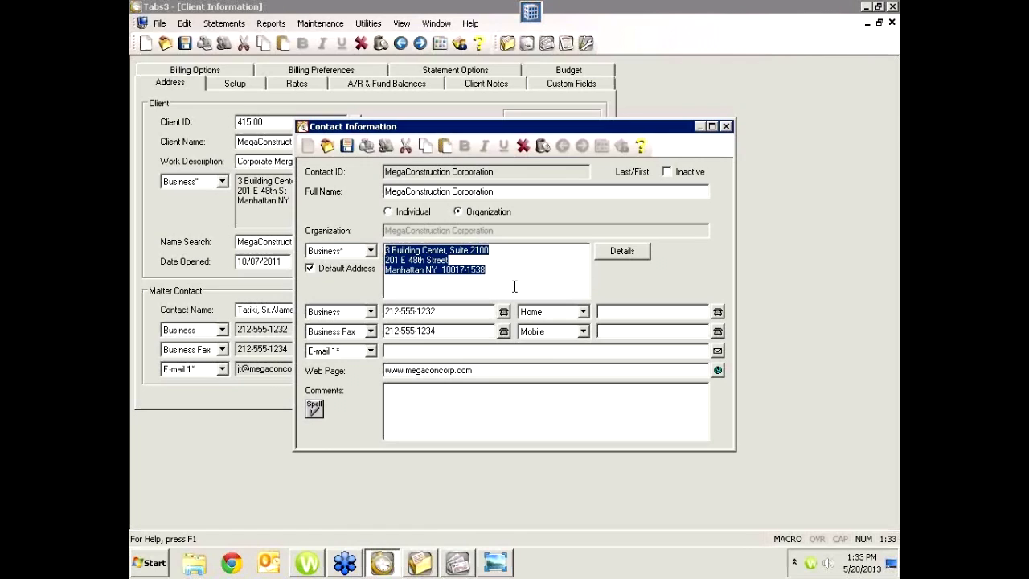
pyautogui.click(726, 127)
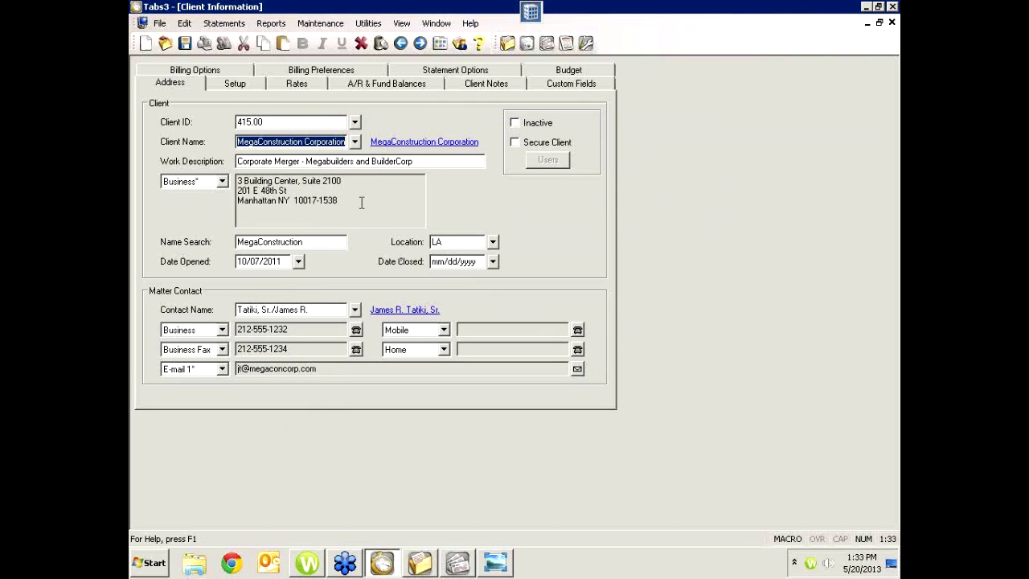
# Step: Highlight the business address in the client record, try to edit it there directly, and dismiss the notice
pyautogui.moveTo(361, 202); pyautogui.dragTo(244, 172)
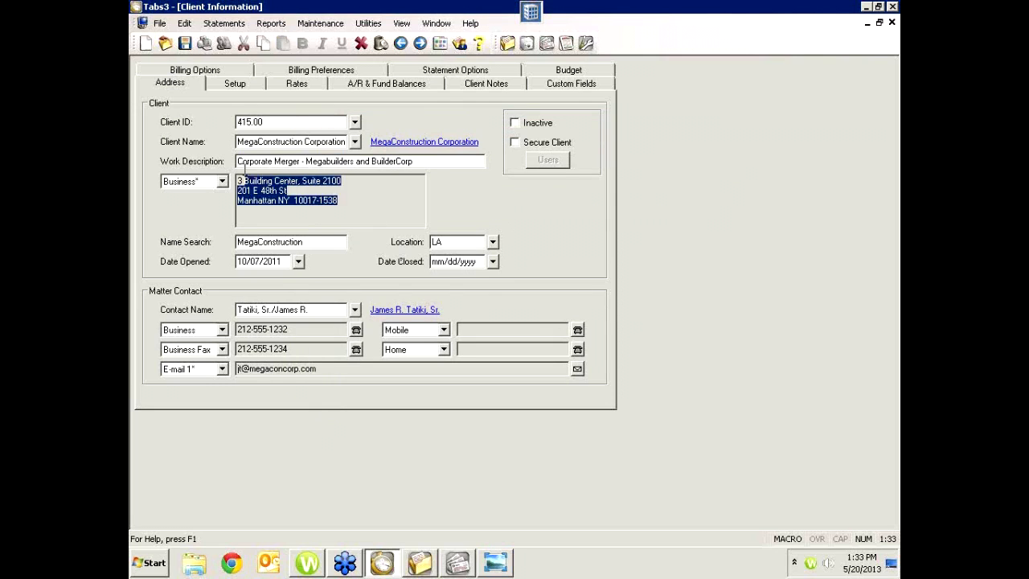
pyautogui.click(306, 193)
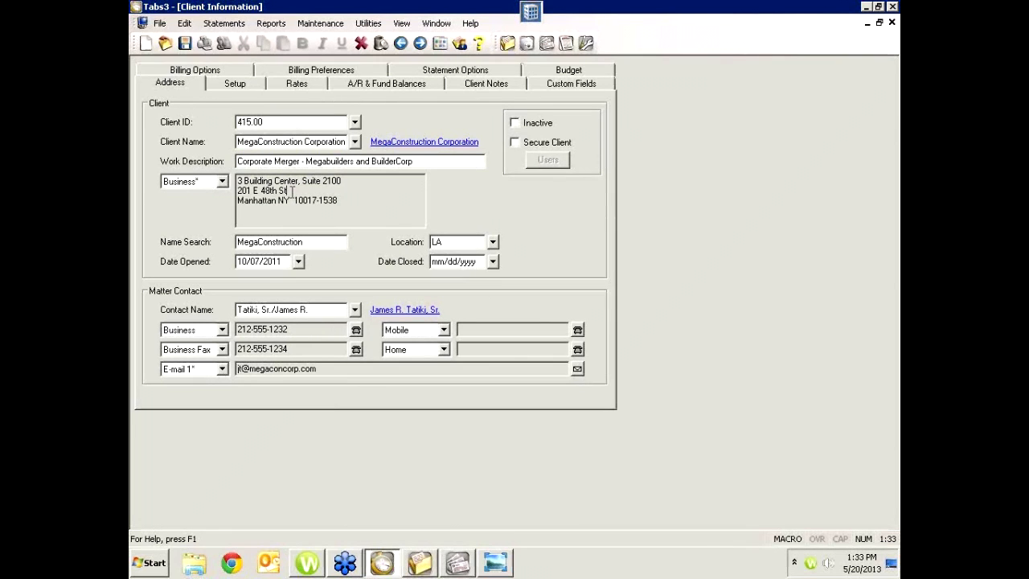
pyautogui.click(339, 184)
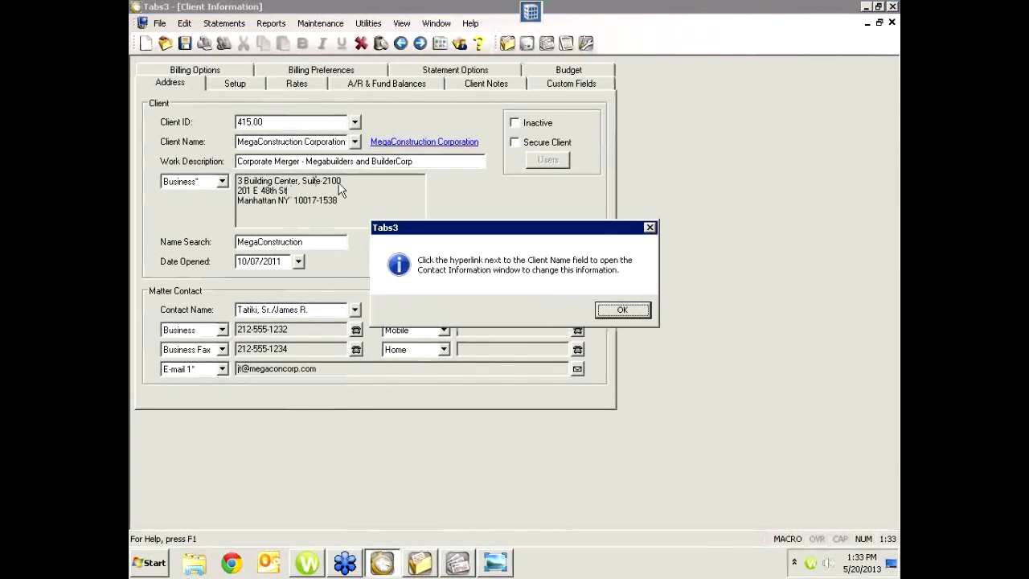
pyautogui.click(630, 311)
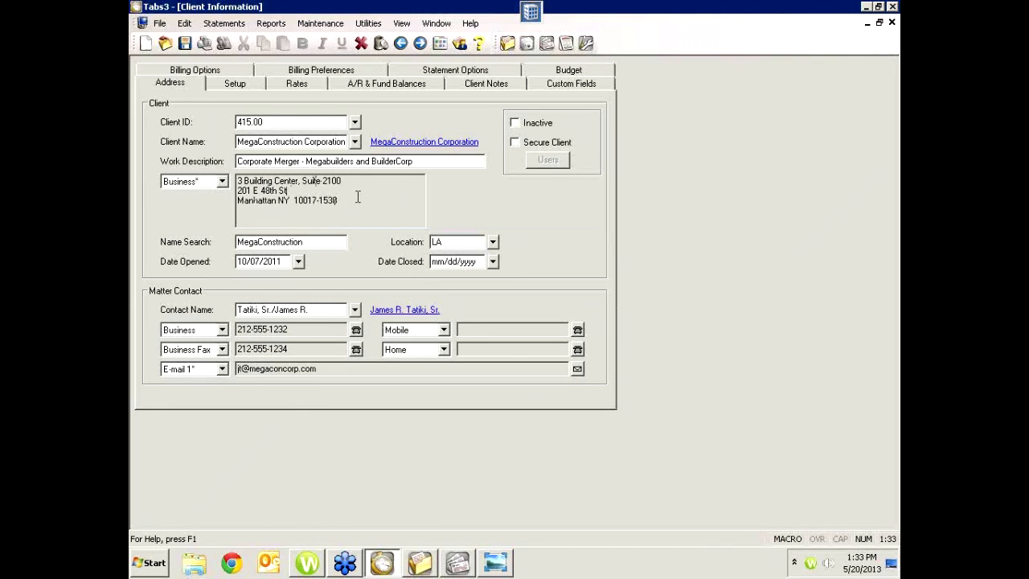